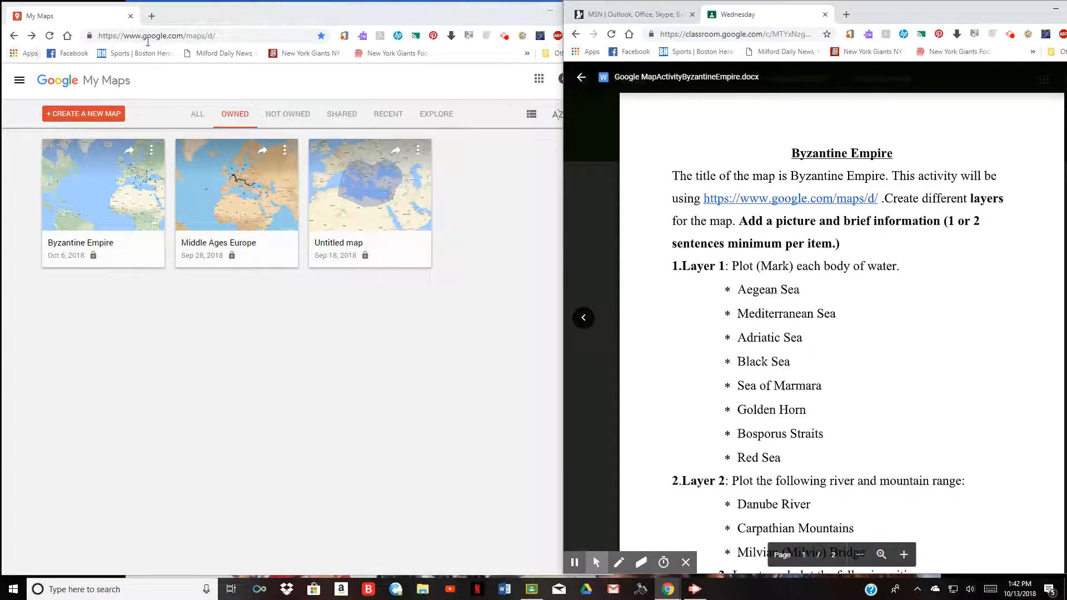
- Create a new blank map and save its title as 'Byzantine Empire'
scroll(994, 286, "down", 2)
scroll(957, 219, "up", 2)
scroll(918, 238, "down", 1)
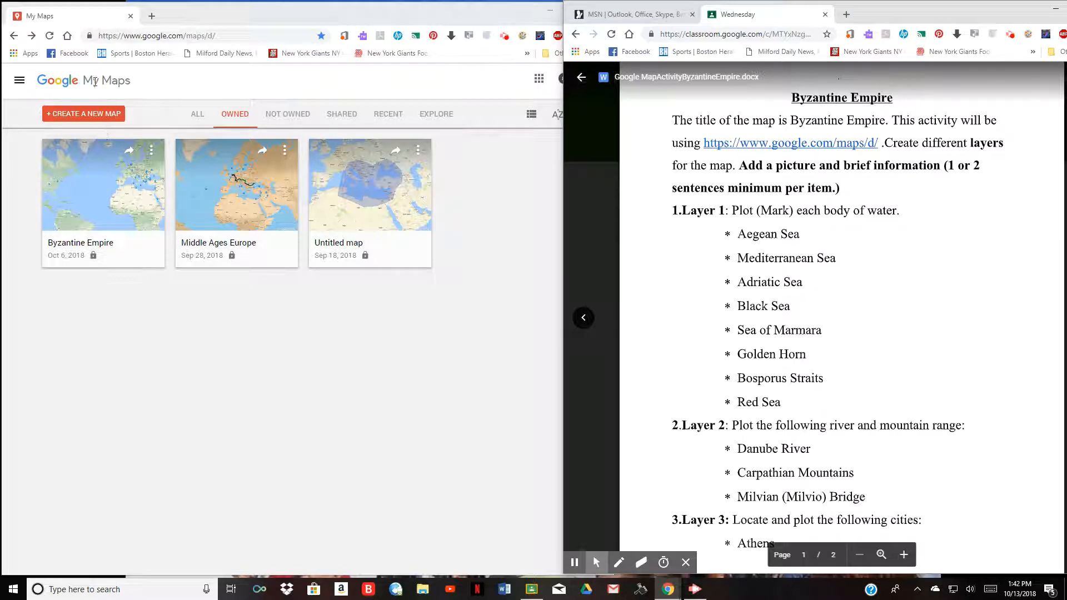
left_click(96, 119)
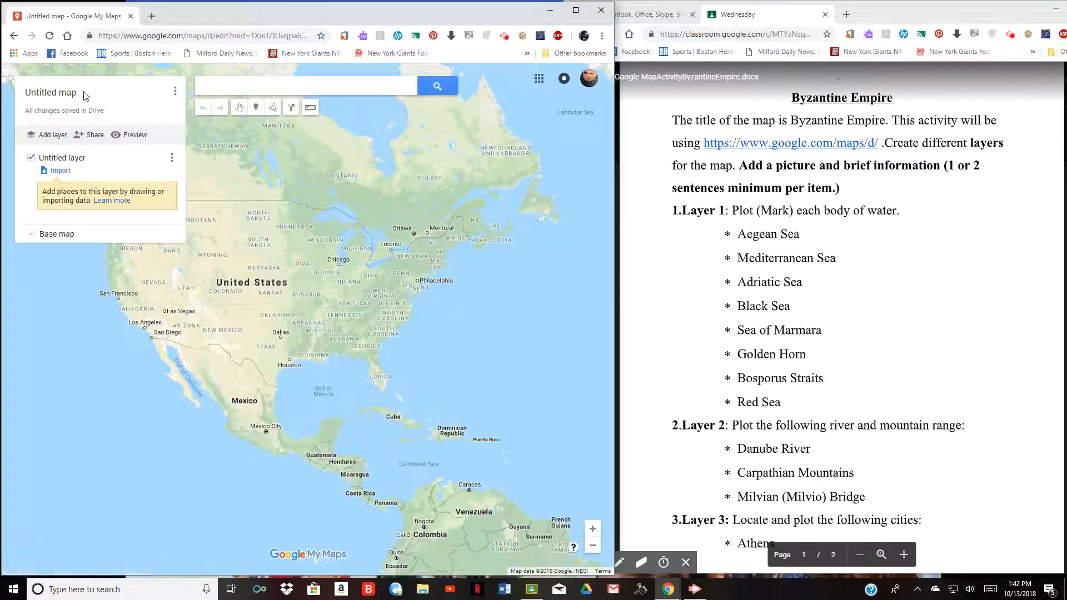
left_click(77, 95)
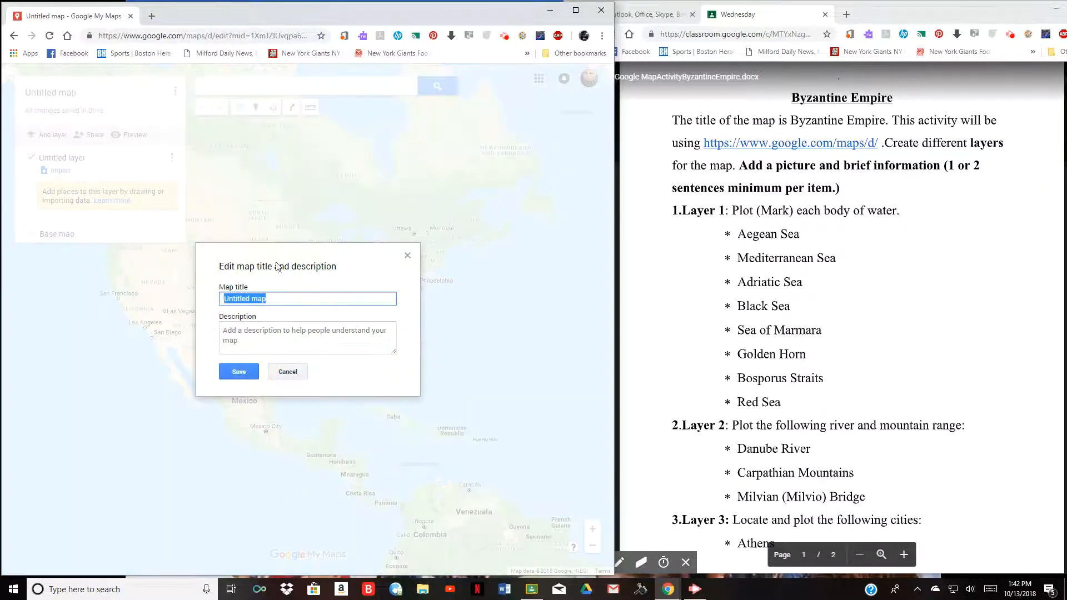
type("Byza")
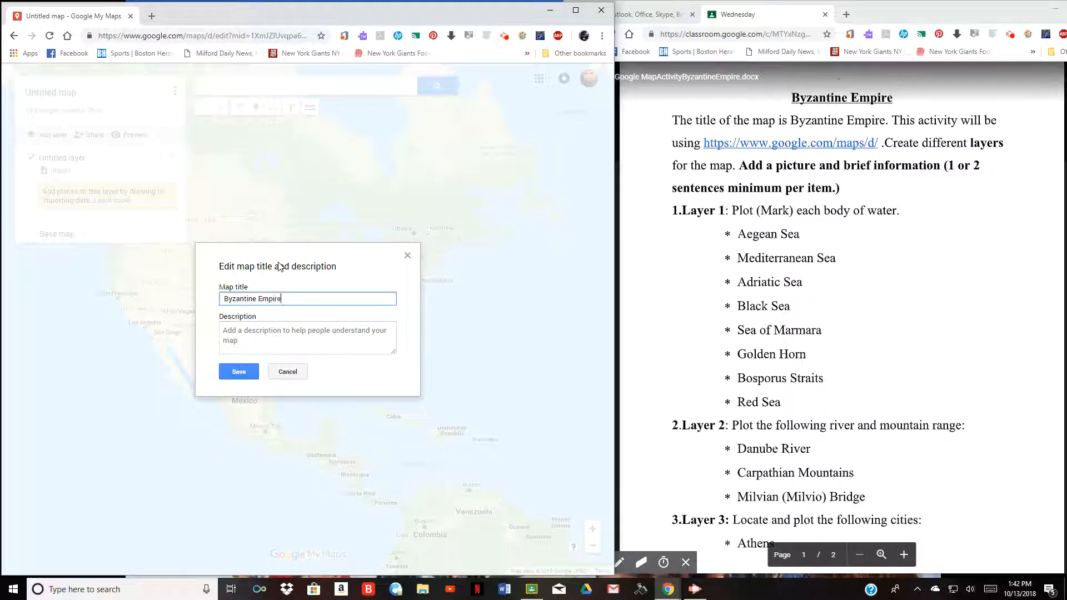
left_click(239, 371)
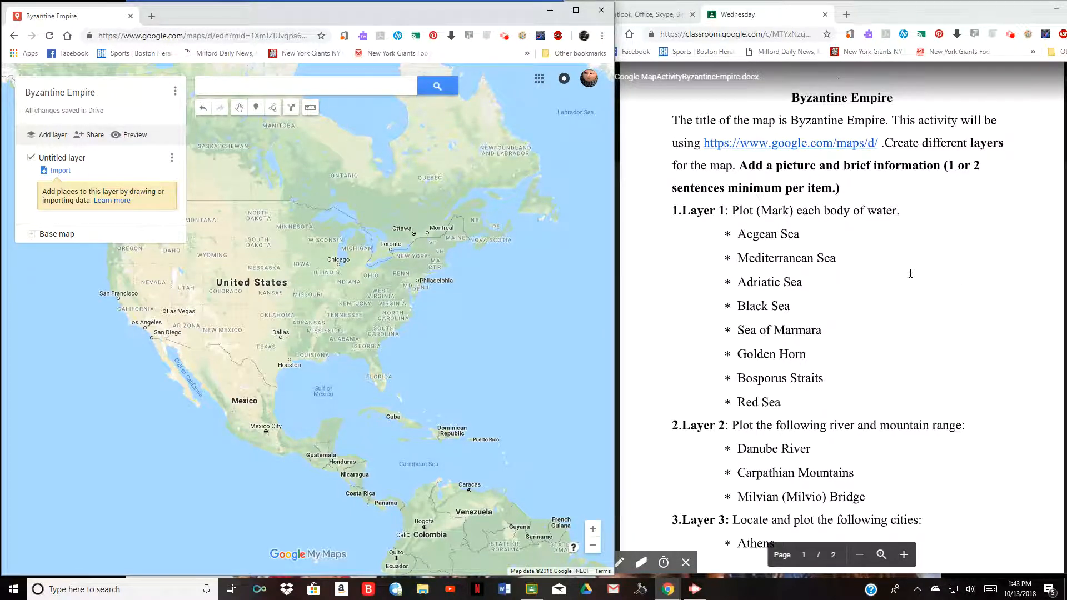
scroll(910, 274, "down", 12)
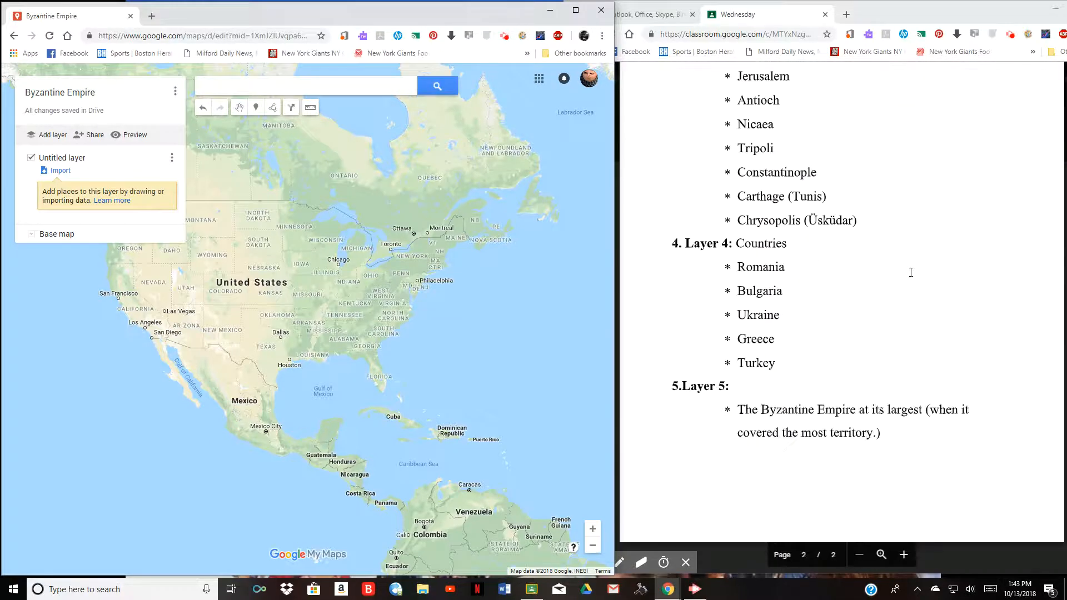
scroll(910, 272, "up", 12)
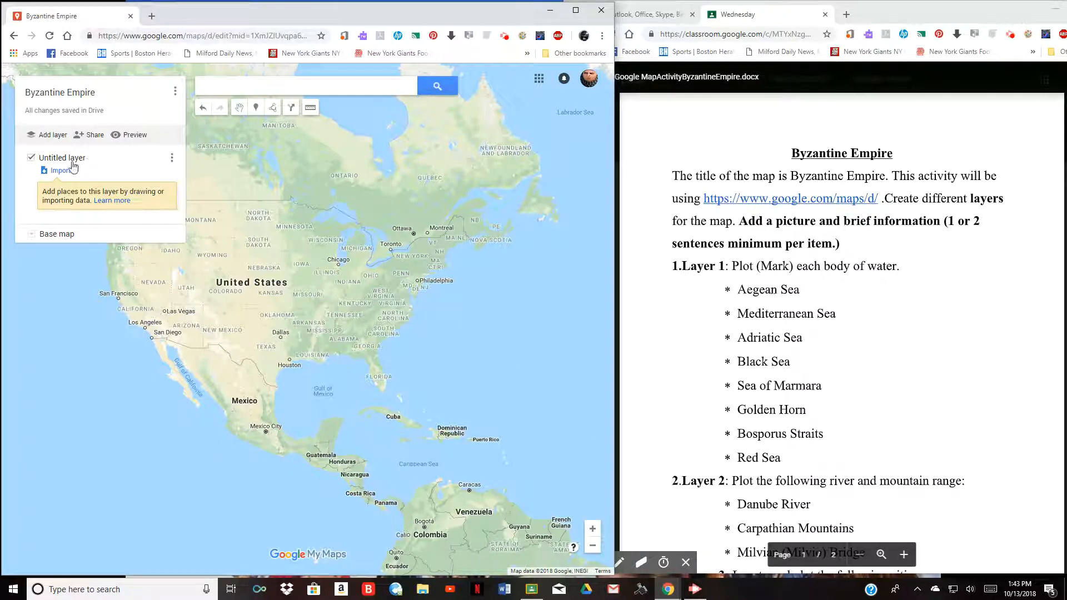
- Rename the untitled layer to 'Water'
left_click(172, 157)
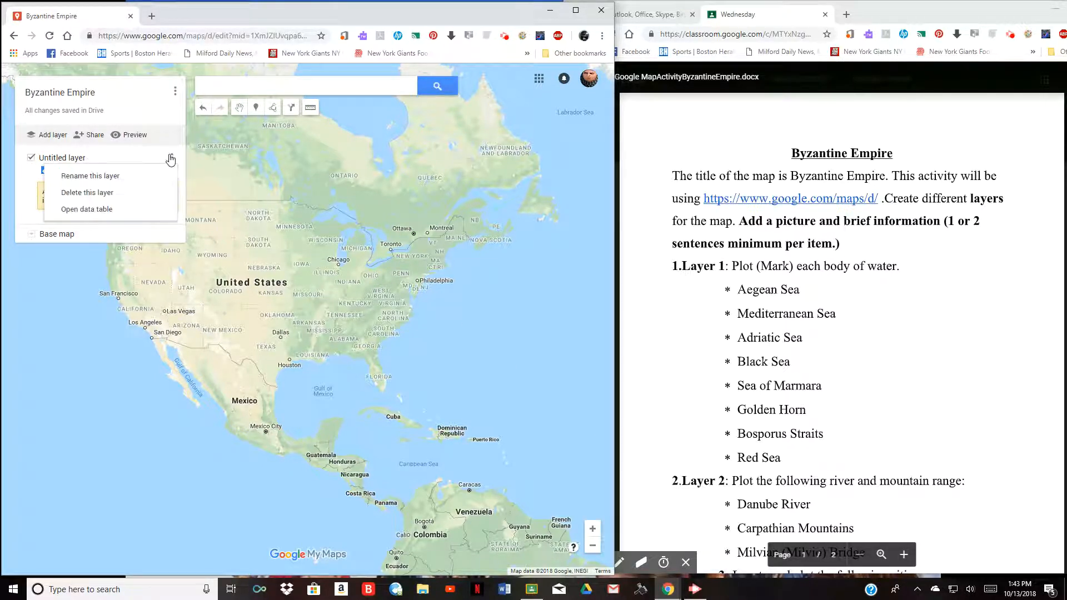
left_click(126, 182)
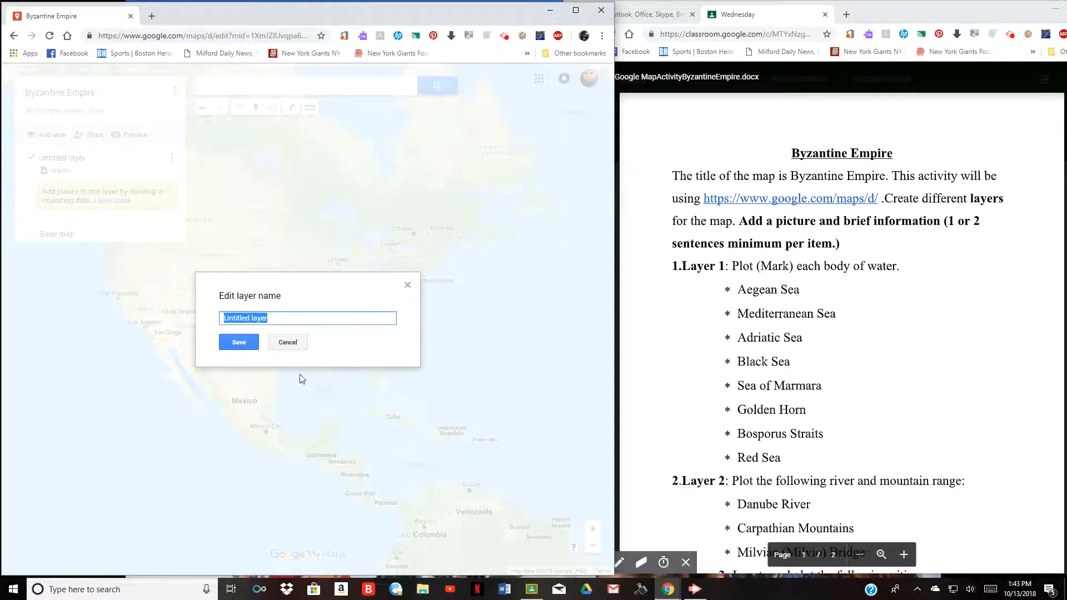
type("Water")
left_click(239, 343)
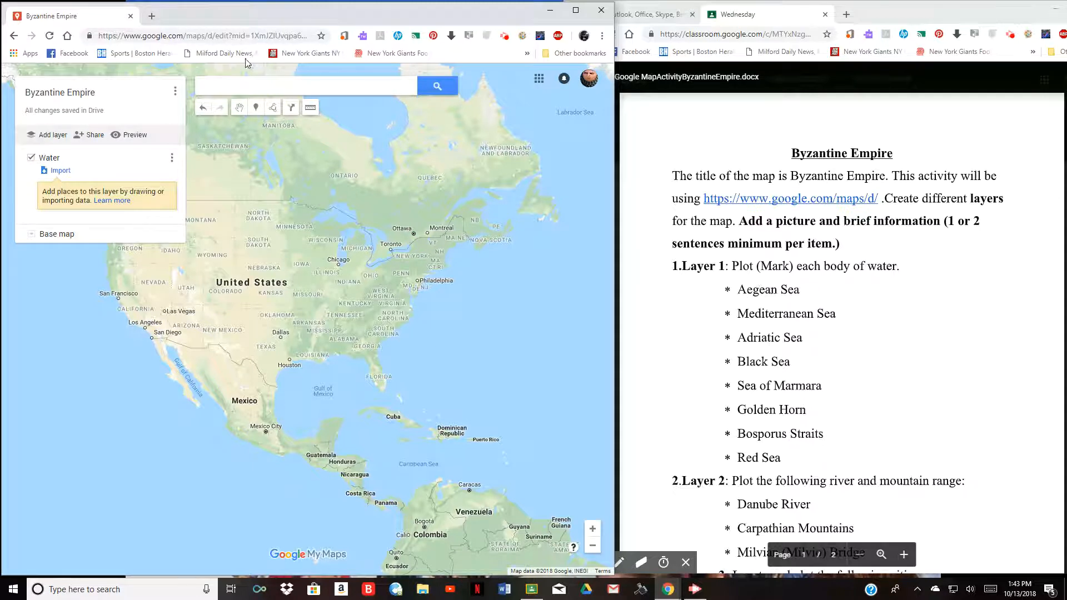
- Search the map for 'Aegean Sea' and go to the suggested result
left_click(221, 90)
type("Ae")
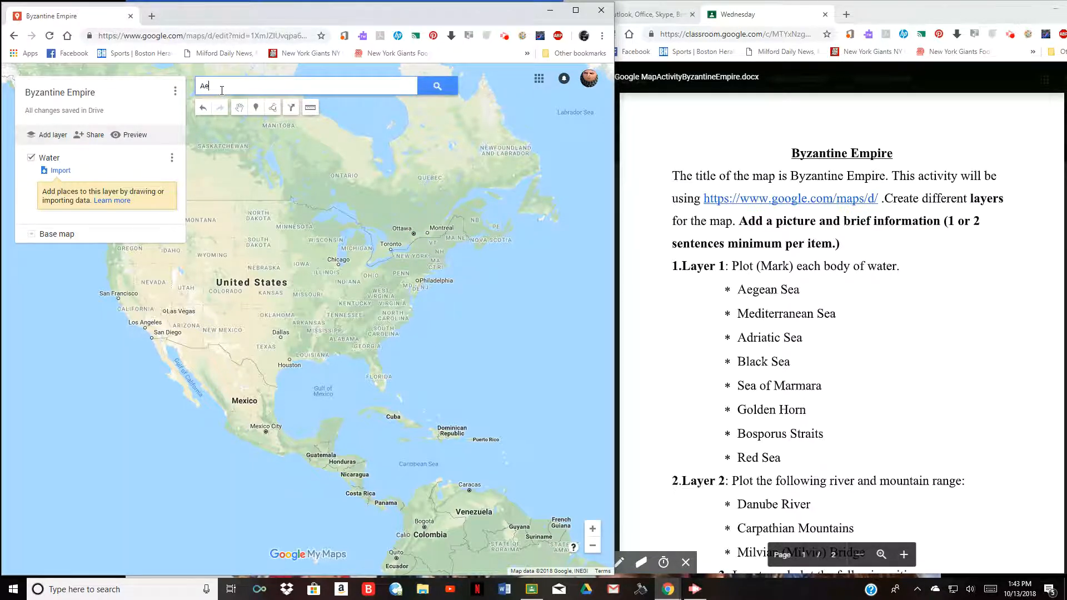
type("gean Sea")
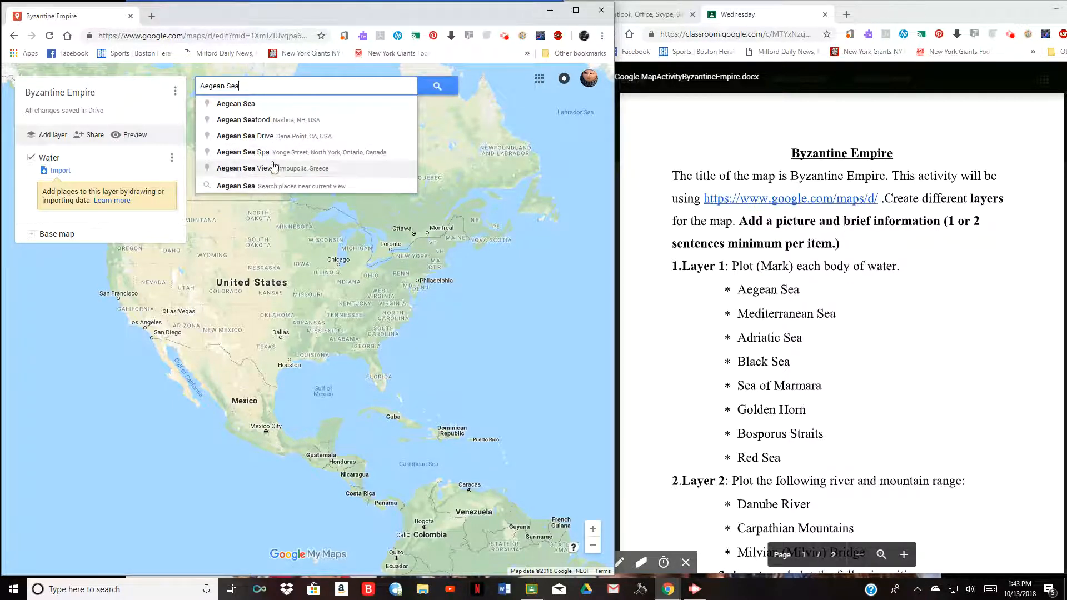
left_click(241, 106)
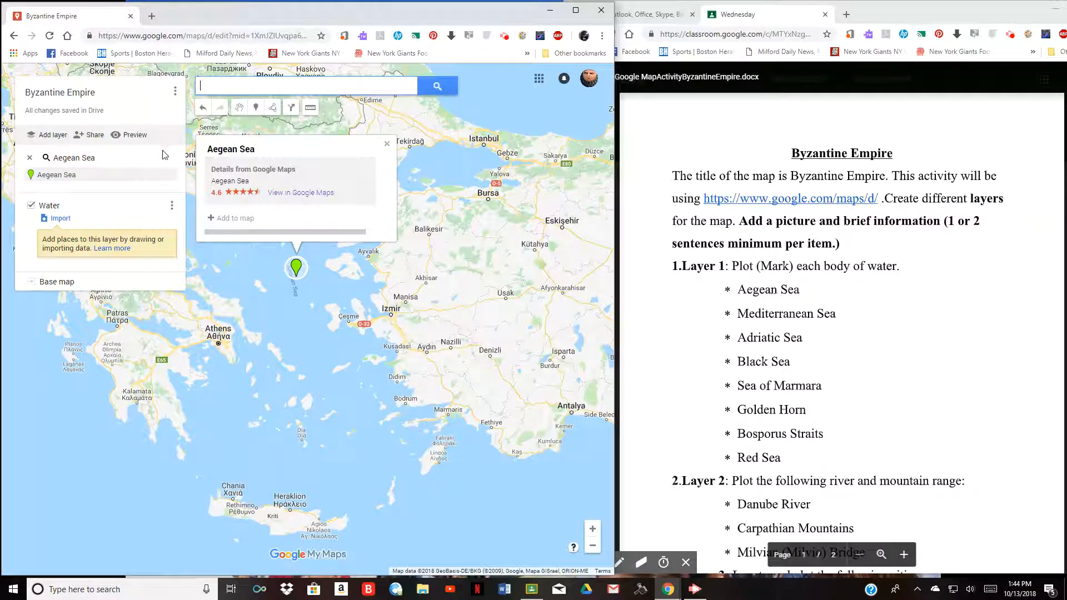
- Drop a marker in the middle of the Aegean and save it named 'Aegean Sea'
left_click(256, 109)
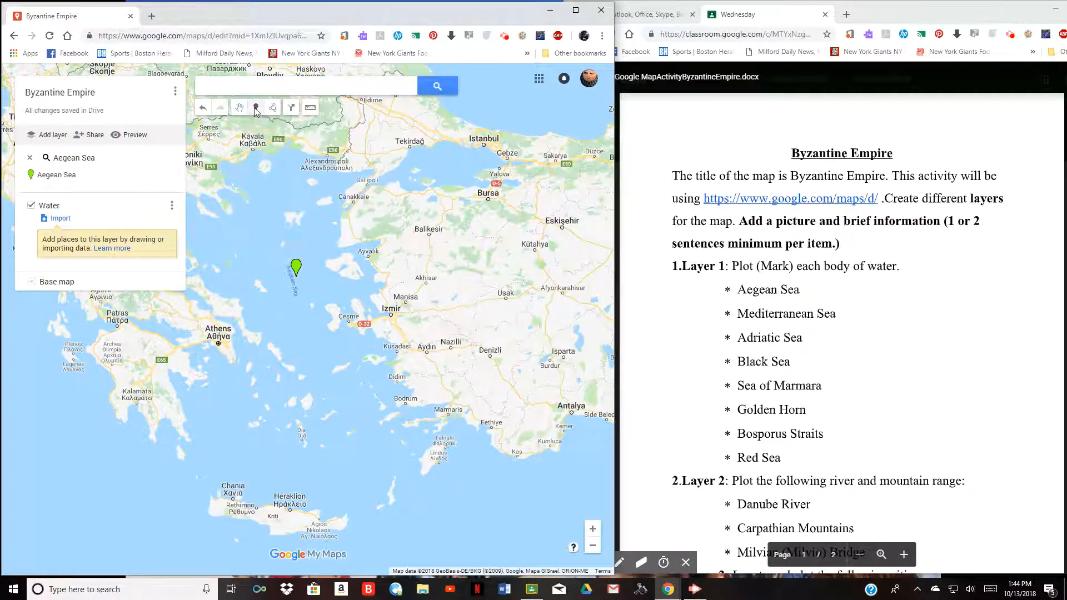
left_click(295, 266)
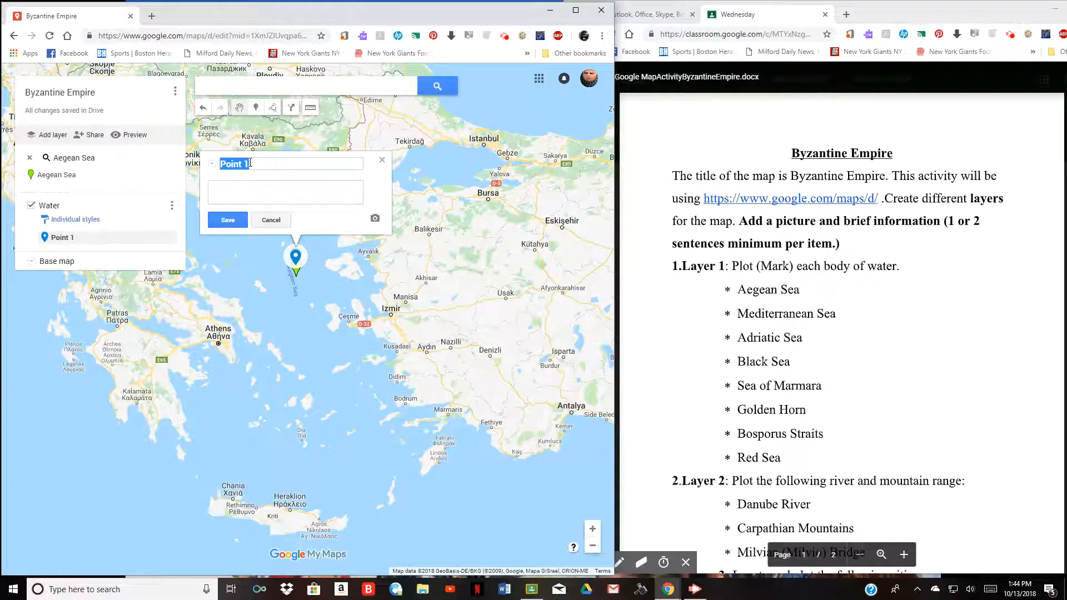
type("Aegean Sea")
left_click(228, 220)
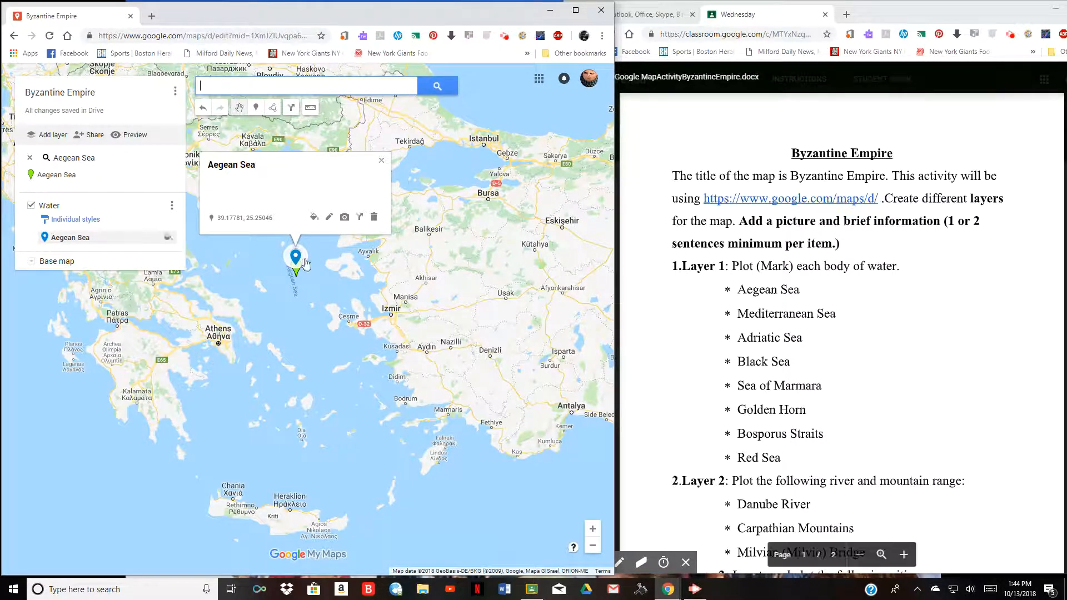
- Search Google Images for 'Aegean Sea' from the marker's picture options
left_click(344, 219)
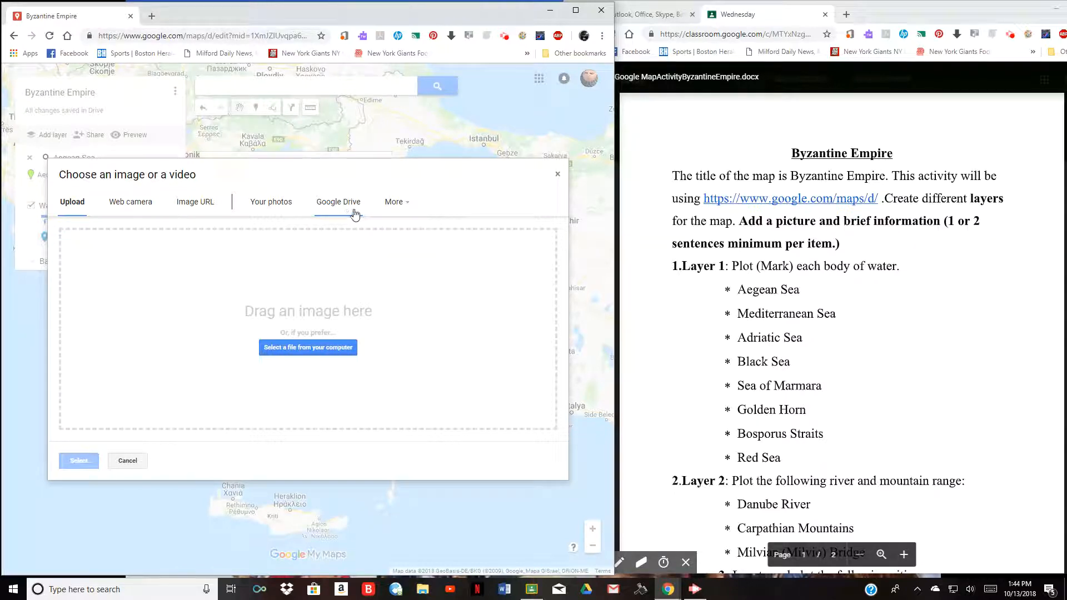
left_click(404, 211)
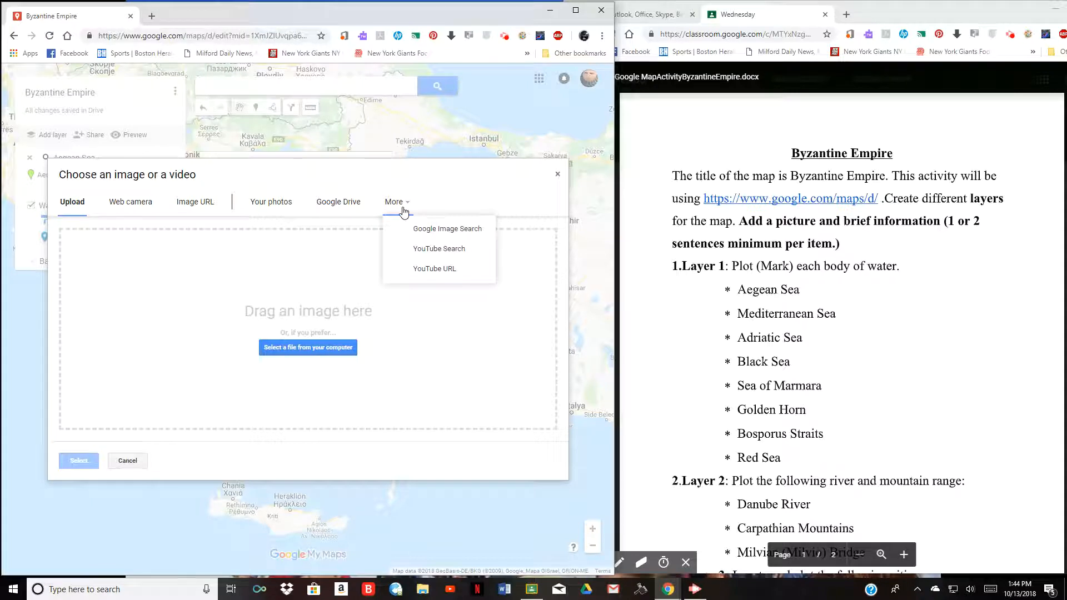
left_click(439, 235)
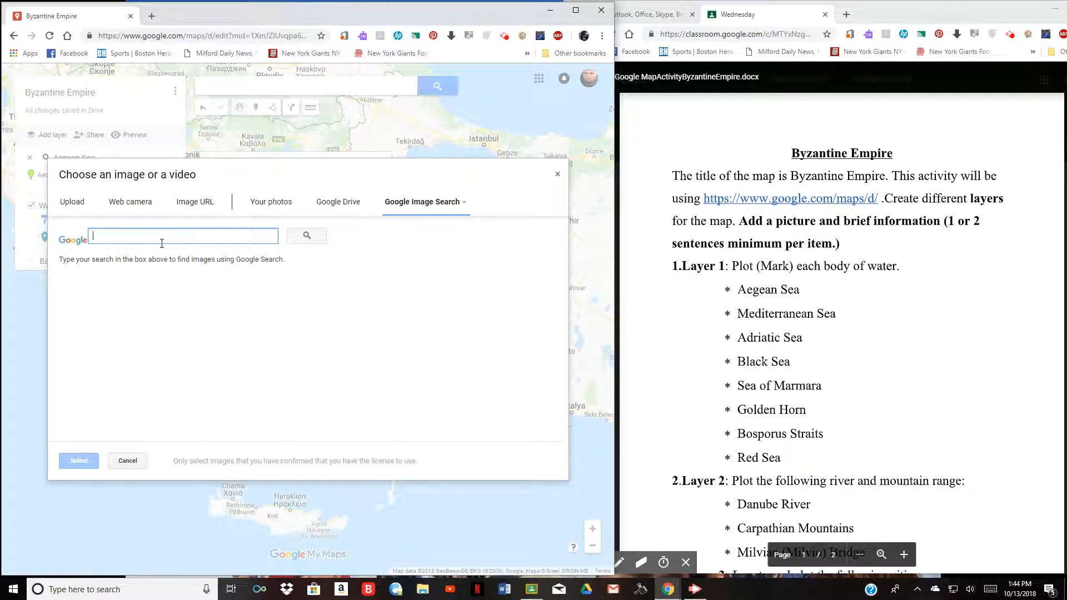
type("Aegean Sea")
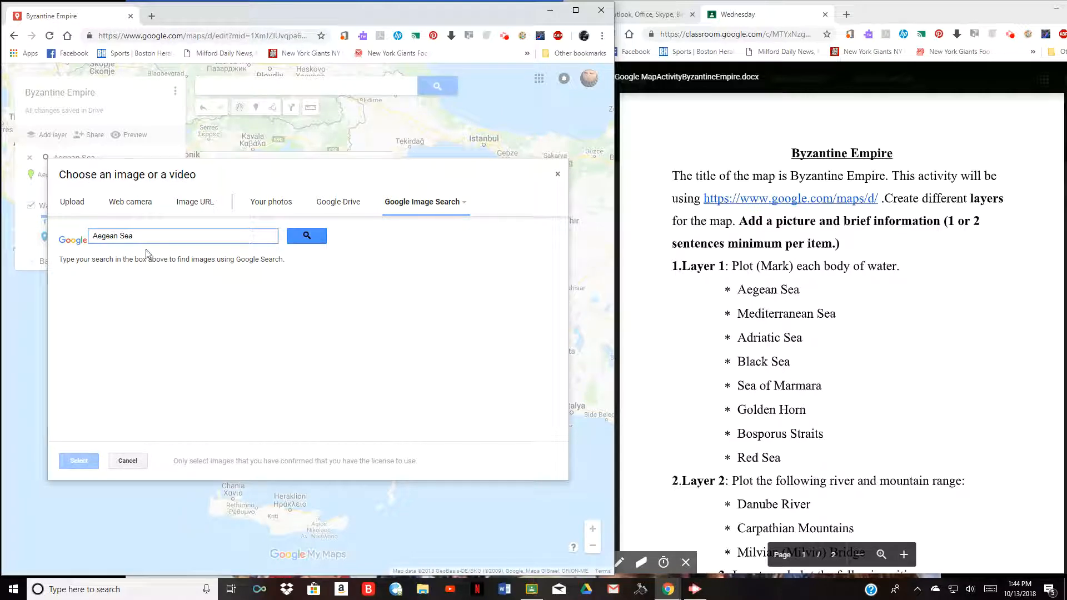
left_click(303, 234)
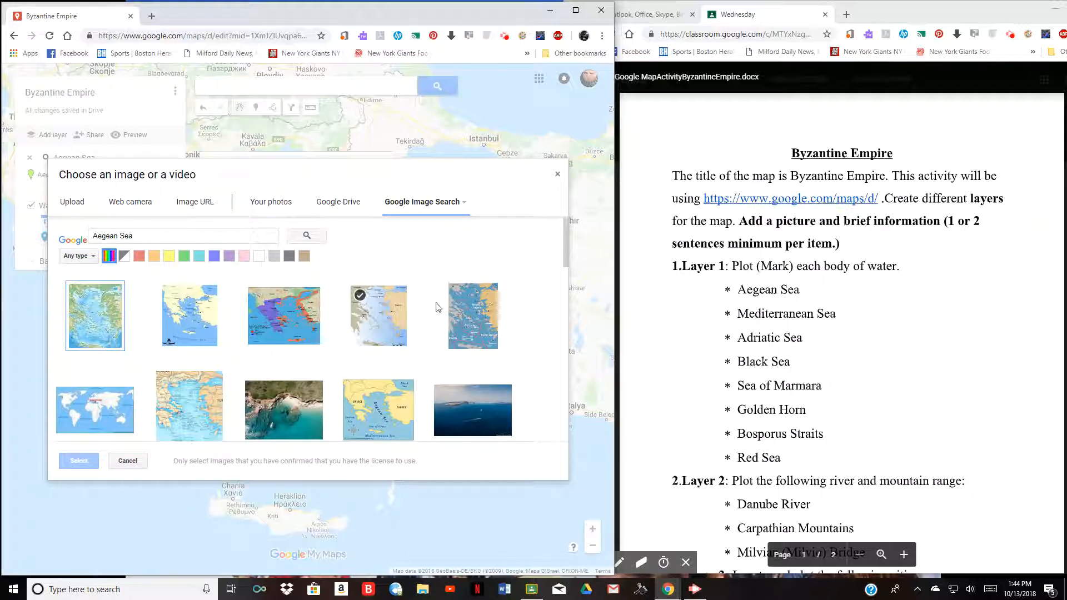
scroll(378, 319, "down", 1)
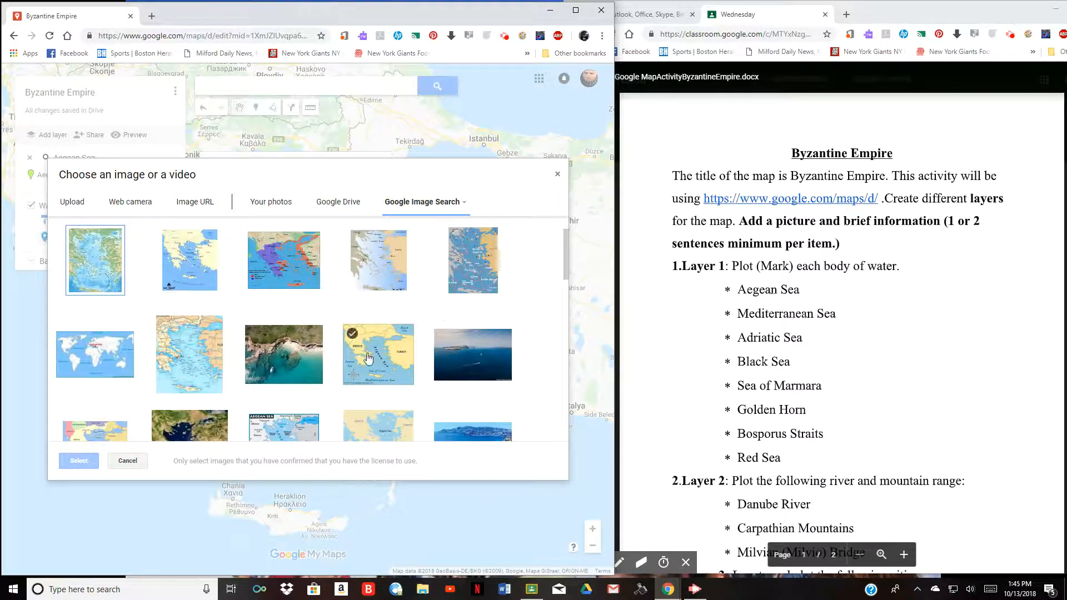
scroll(360, 310, "up", 1)
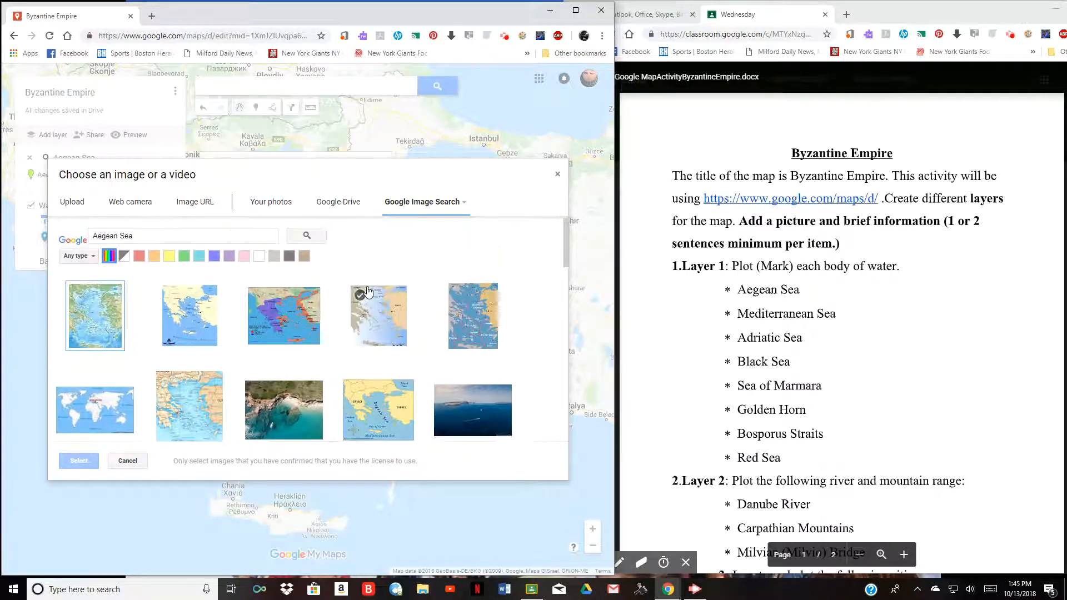
- Attach the fifth Aegean map image to the marker and save it
left_click(473, 322)
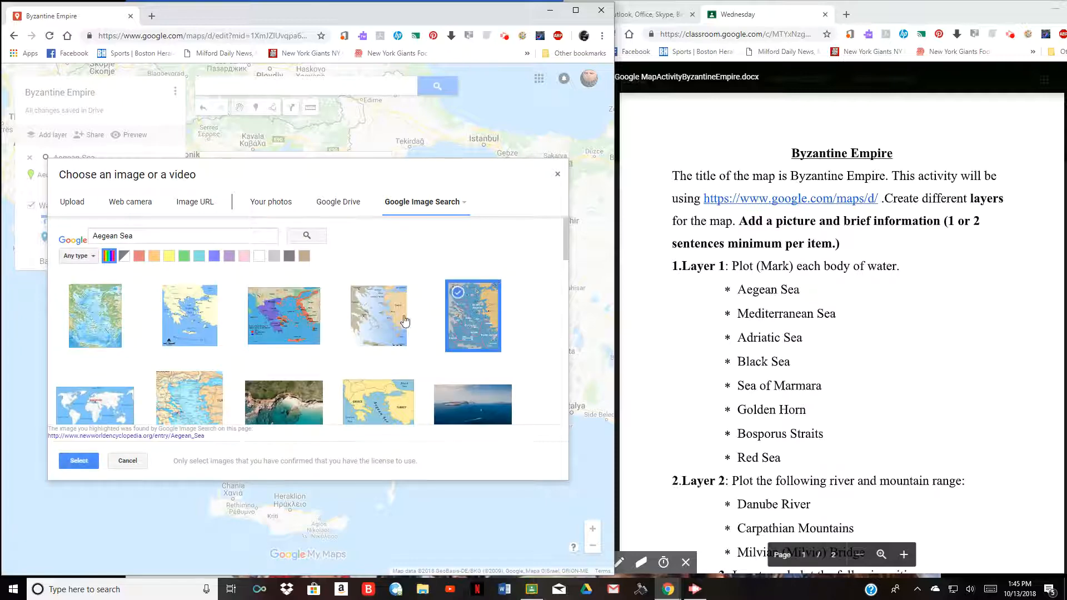
left_click(77, 461)
scroll(413, 210, "up", 1)
scroll(413, 210, "down", 1)
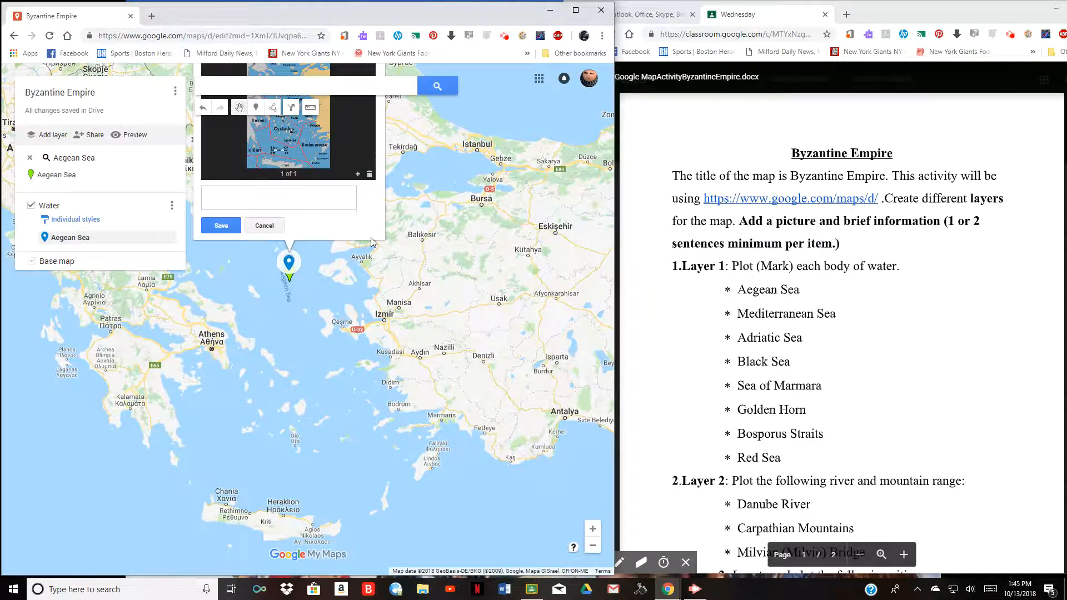
scroll(371, 242, "down", 1)
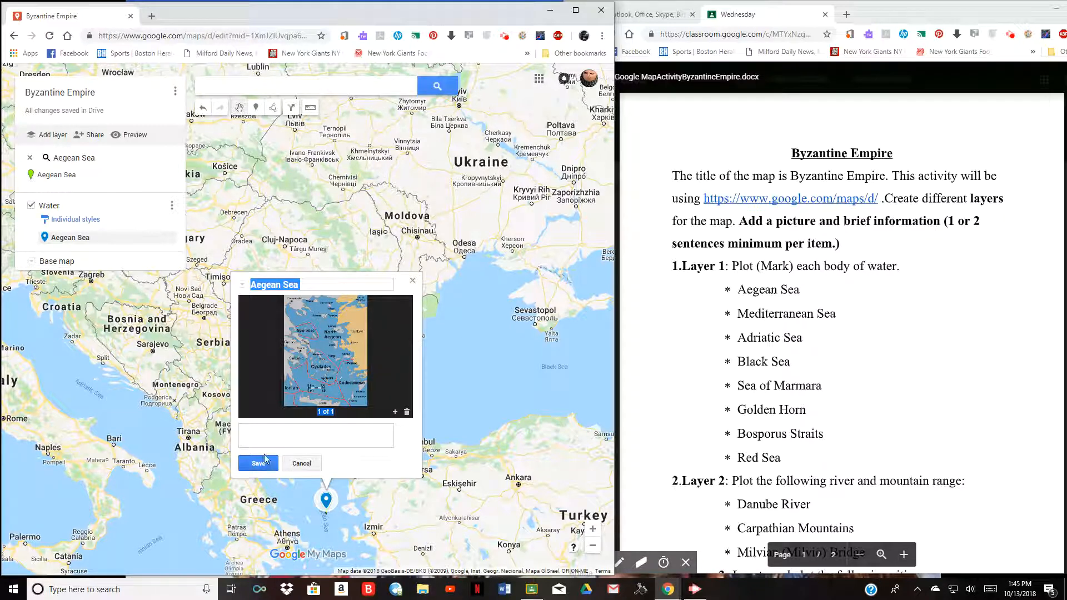
left_click(271, 465)
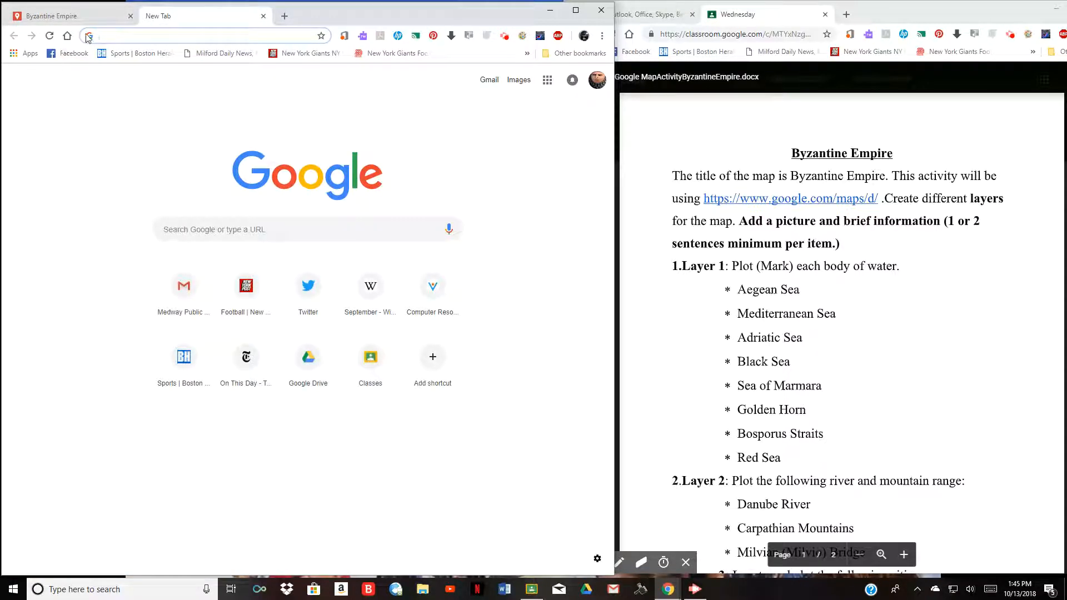
- Search Google for 'aegean sea' and open the New World Encyclopedia article
type("Aege")
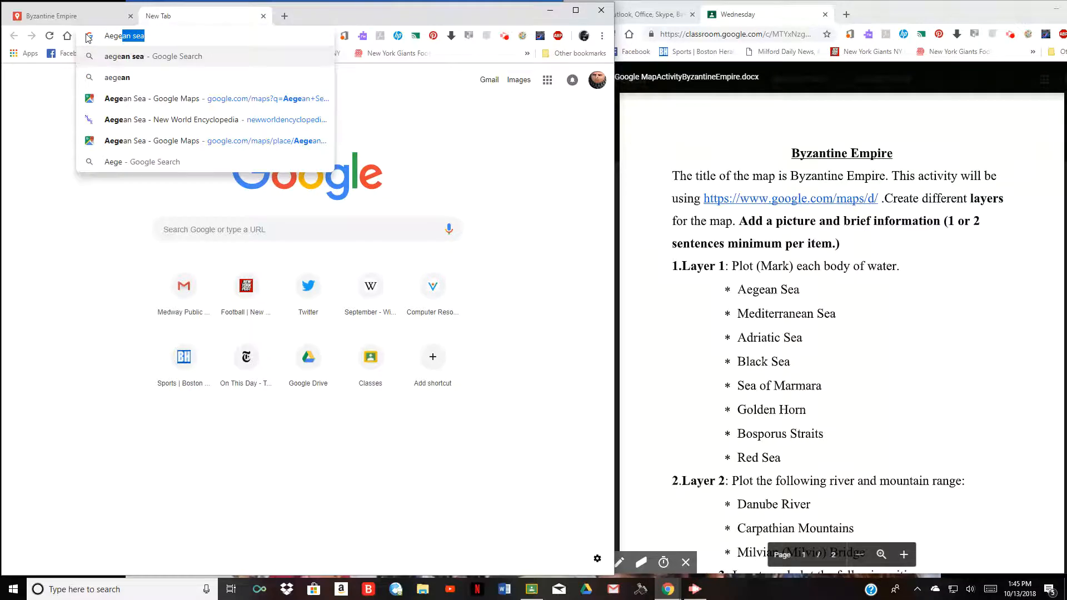
key("Return")
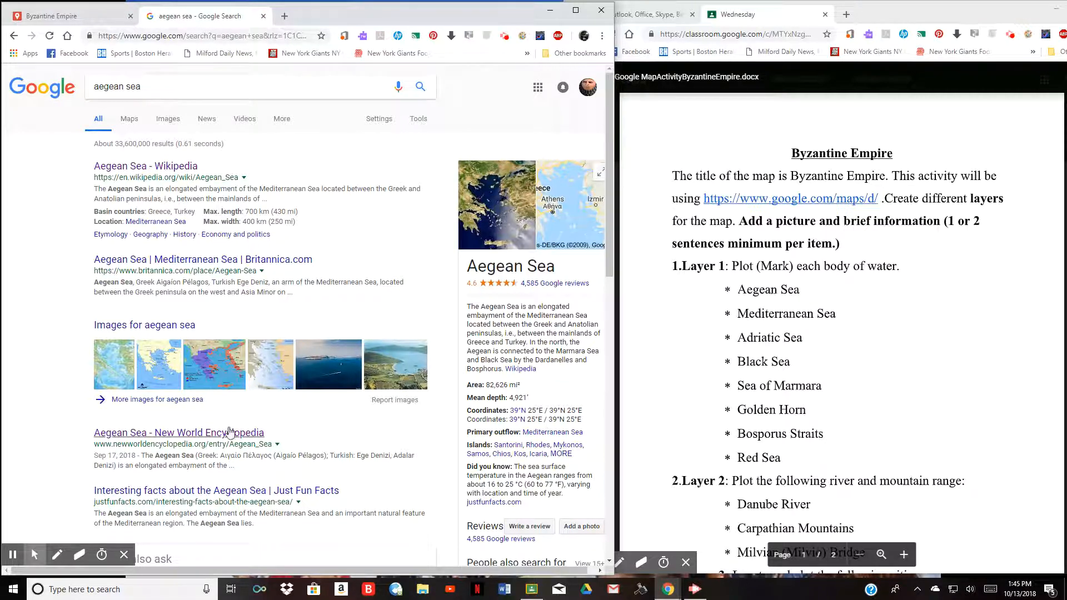
scroll(225, 420, "down", 1)
left_click(170, 387)
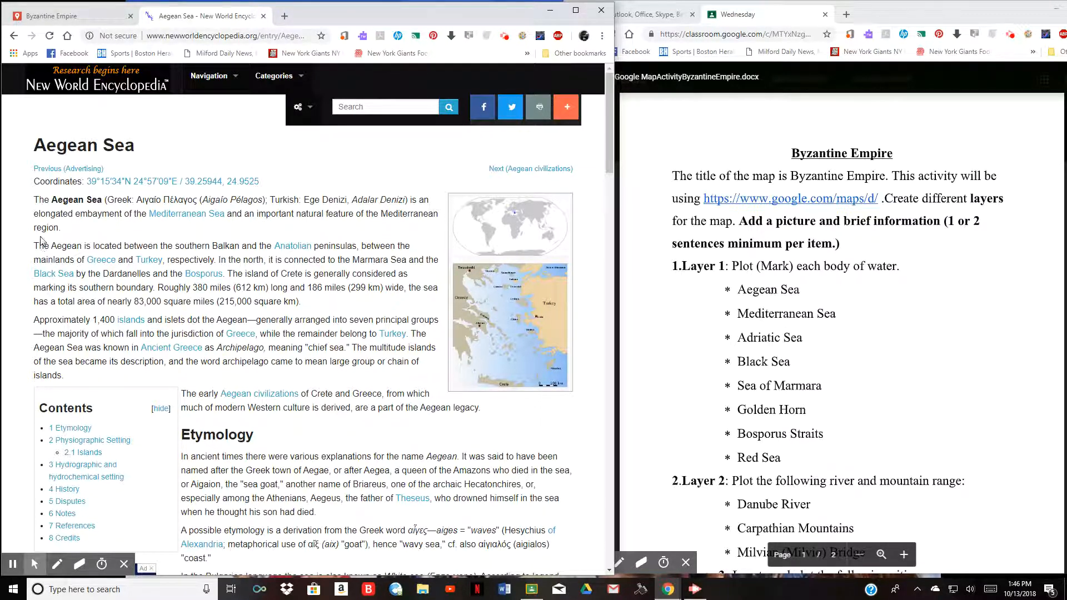
- Copy the article's second paragraph on the Aegean's location, connections and size
left_click_drag(315, 304, 35, 251)
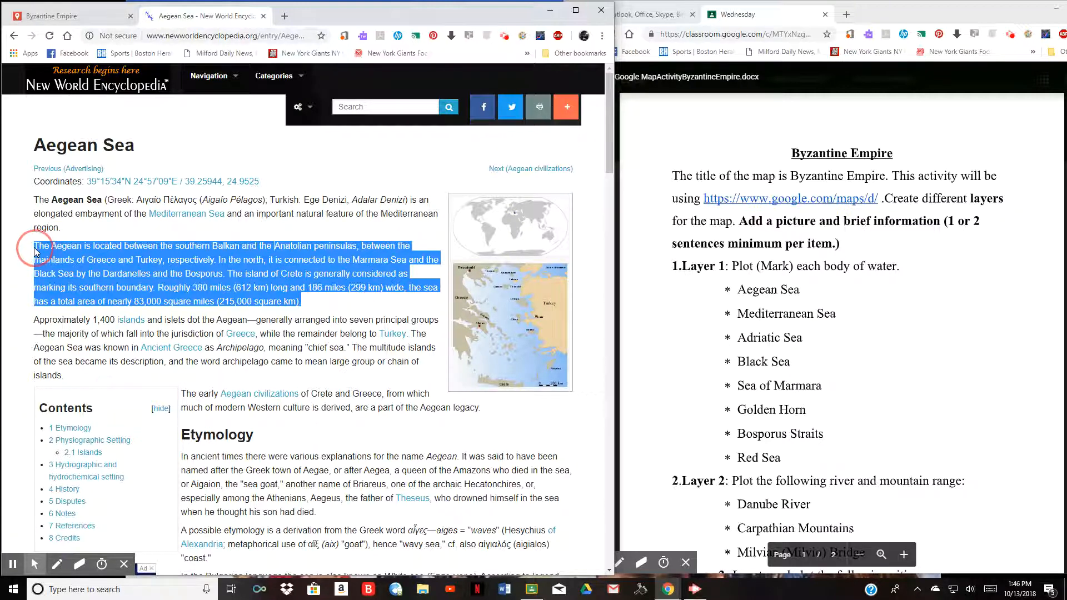
right_click(69, 255)
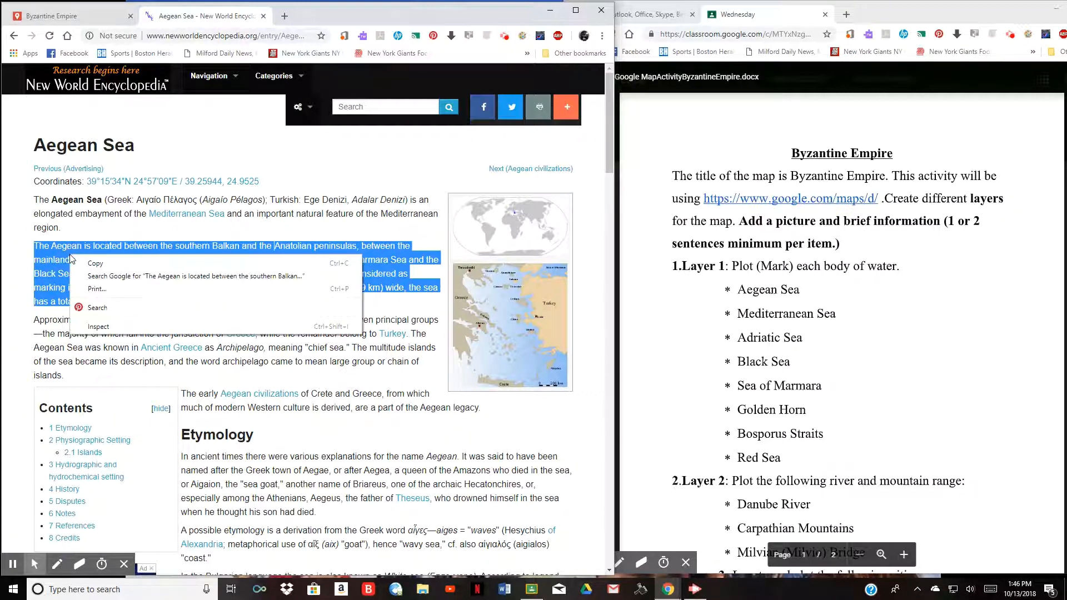
left_click(105, 265)
- Paste the copied paragraph as the Aegean Sea placemark's description and save
left_click(89, 17)
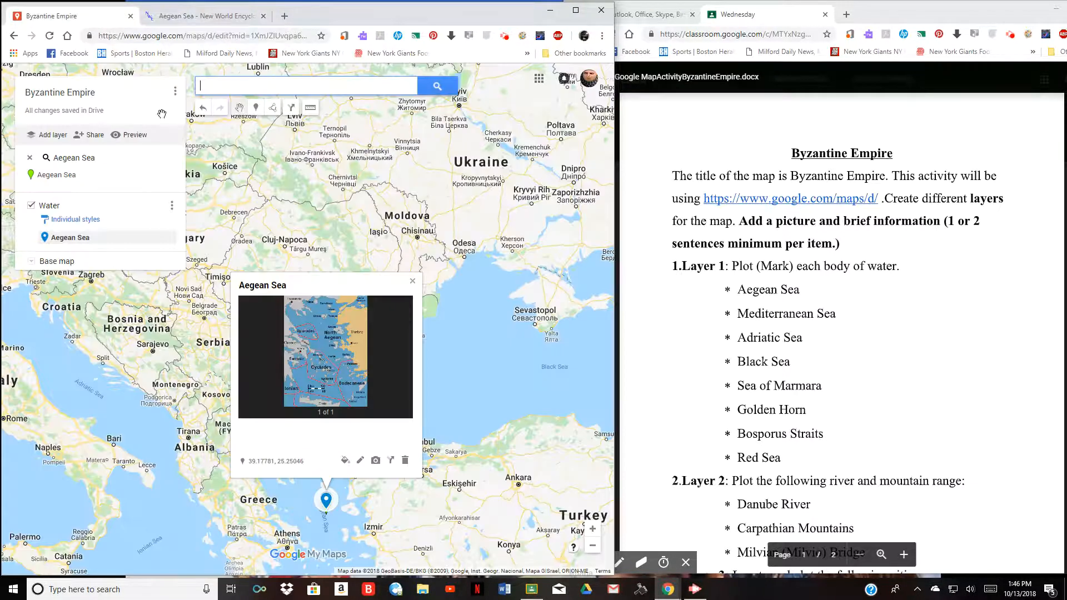
left_click(360, 460)
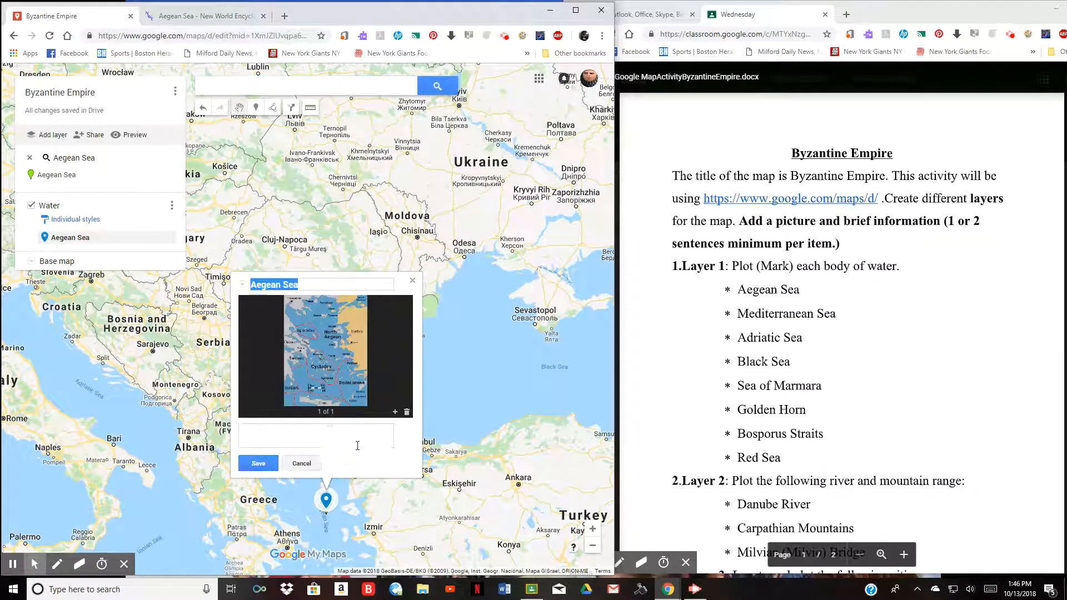
left_click(265, 434)
right_click(266, 434)
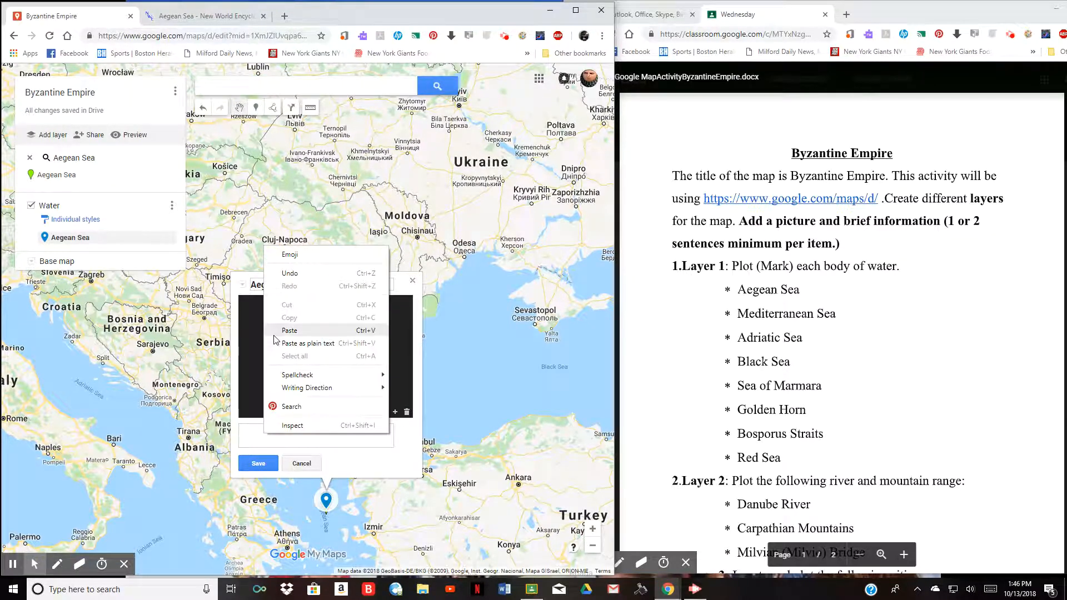
left_click(281, 333)
left_click(258, 463)
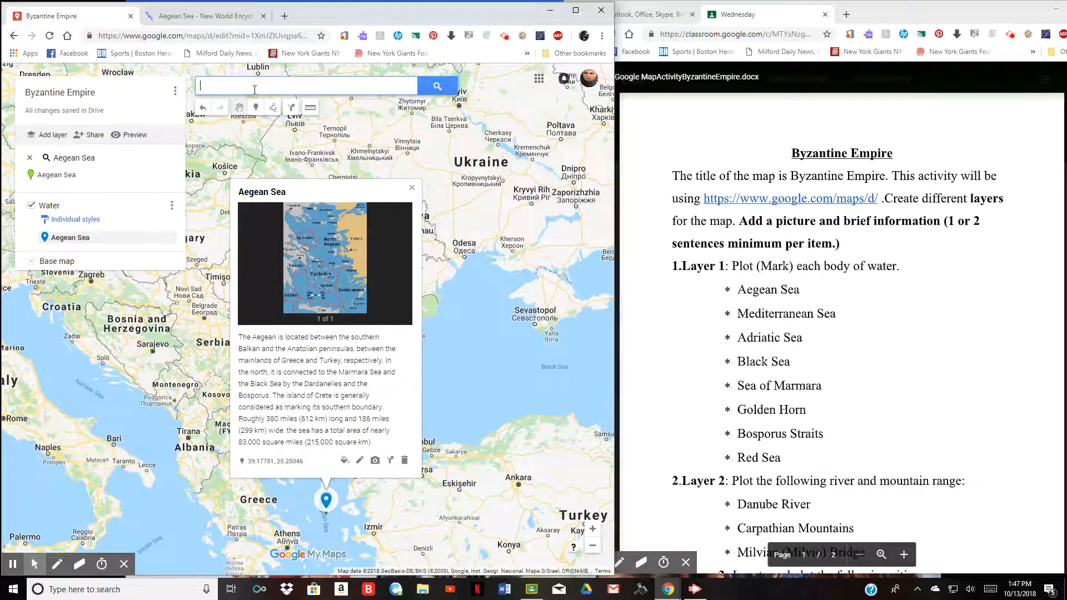
- Add the Mediterranean Sea search result to the map and briefly view it in Google Maps
type("ed")
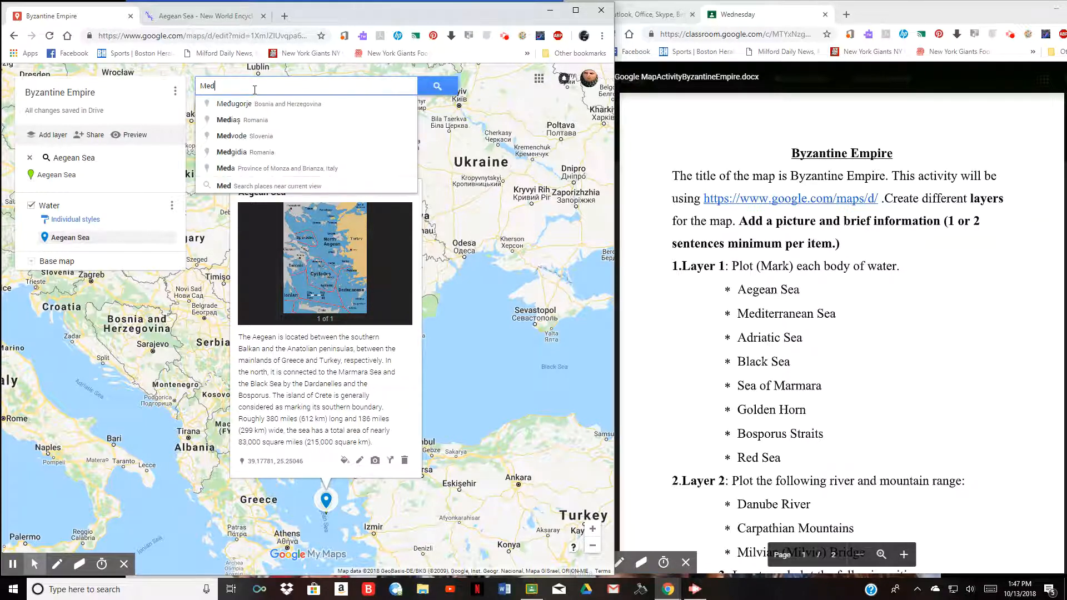
type("it")
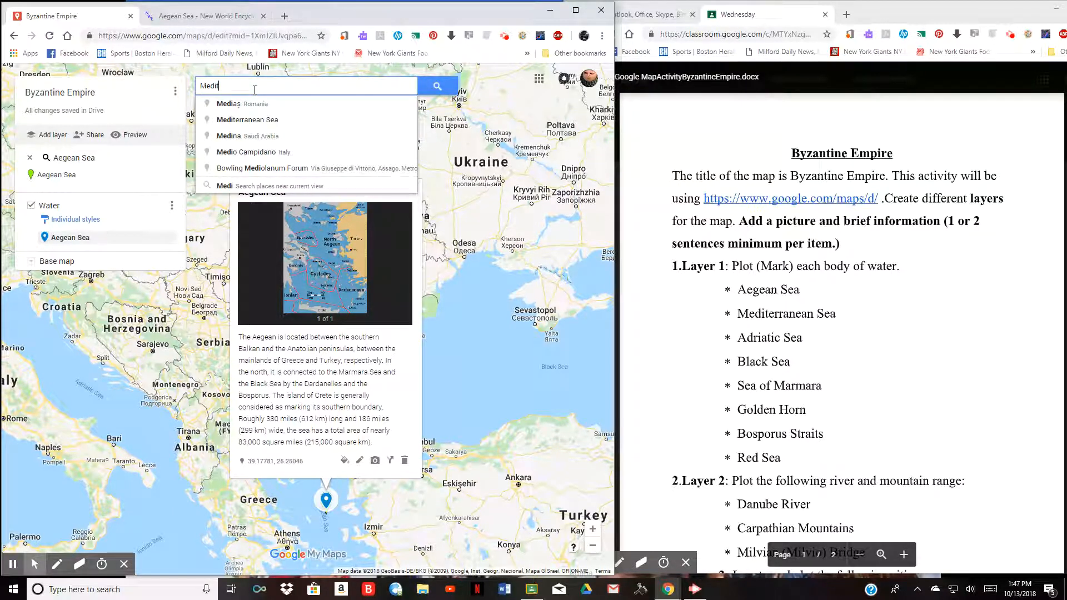
left_click(251, 105)
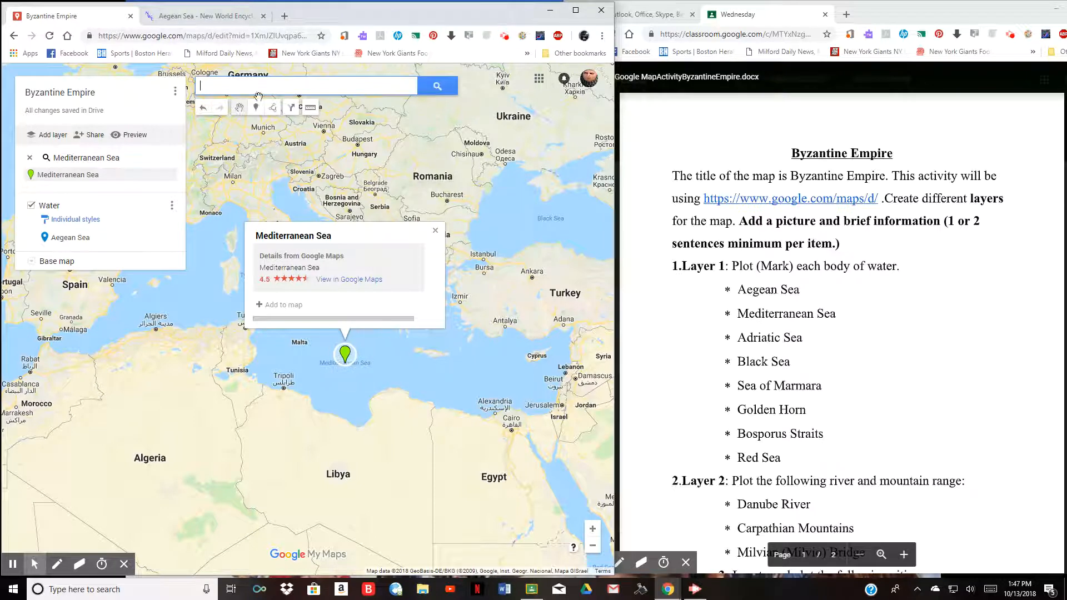
left_click(280, 304)
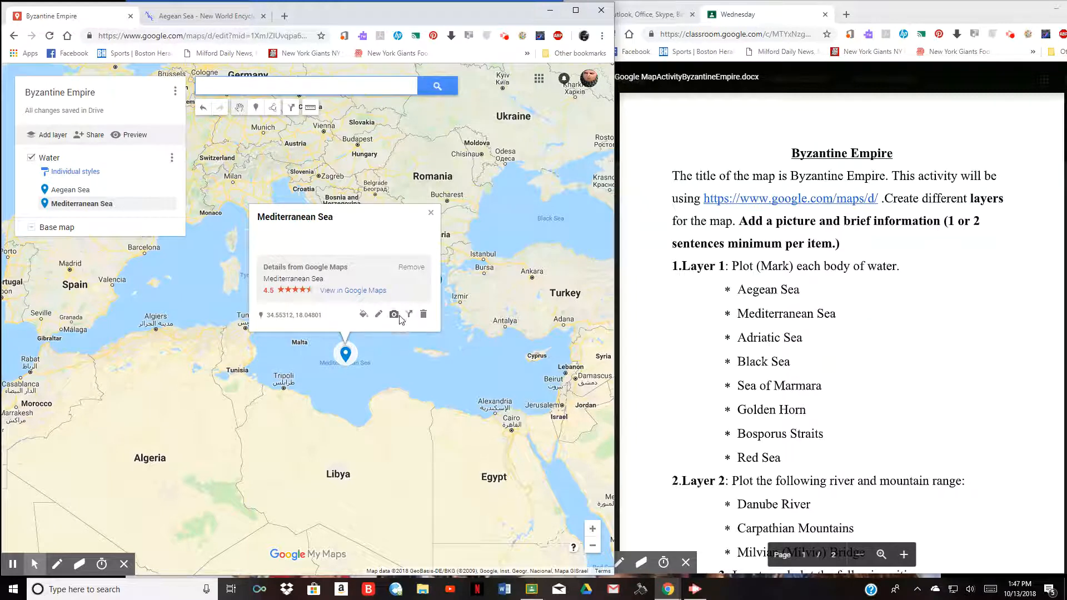
left_click(336, 290)
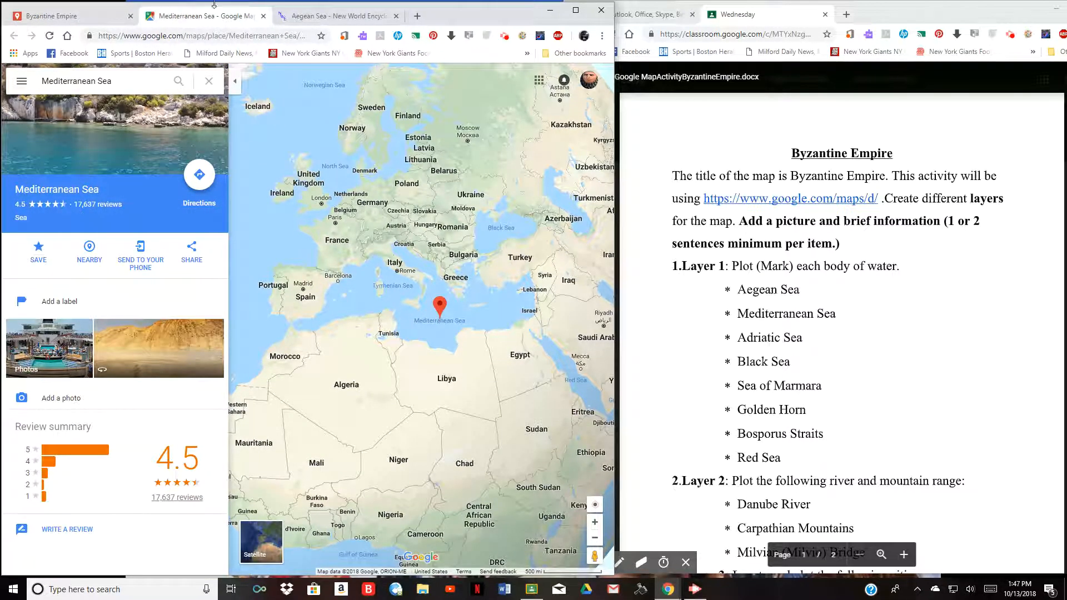
left_click(263, 17)
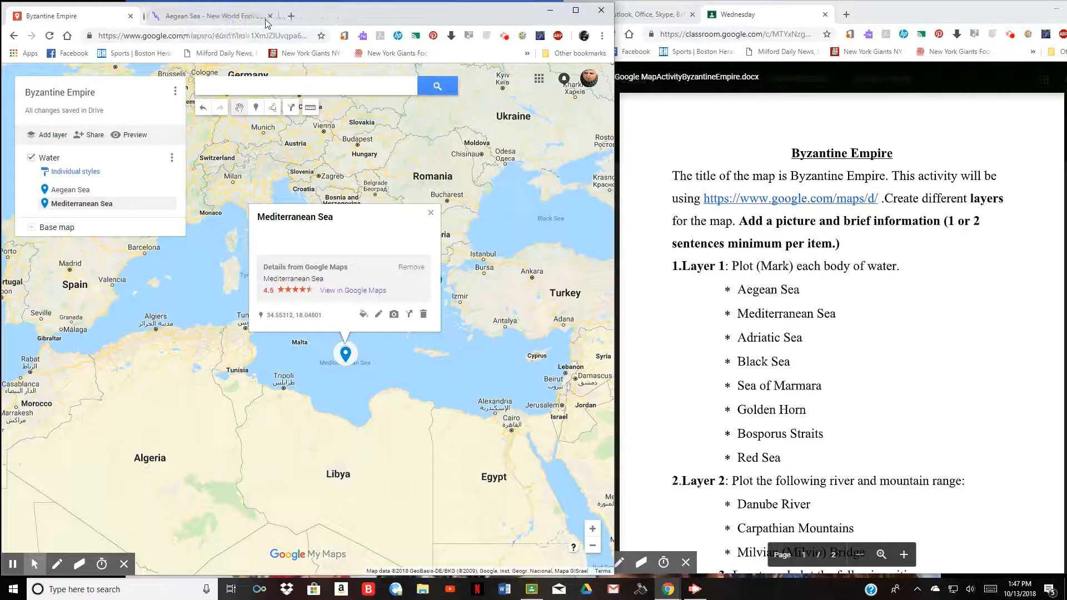
- Search Google Images for 'Mediterranean Sea', replacing the old Aegean Sea query
left_click(395, 315)
left_click_drag(151, 231, 49, 234)
type("Mediterran")
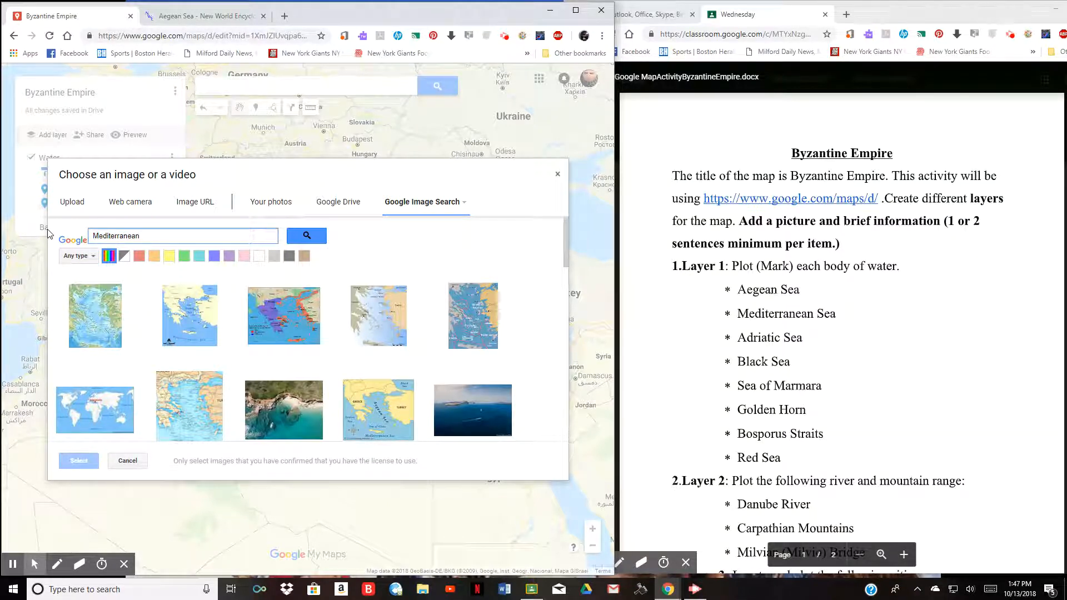
type("ea")
left_click(308, 236)
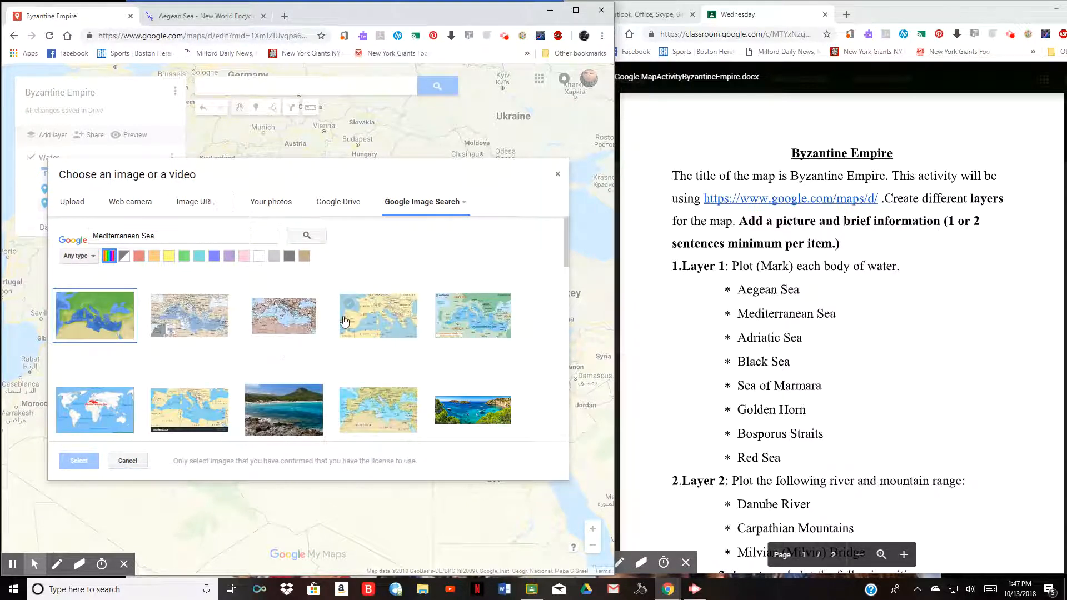
- Attach the turquoise beach cove photo to the Mediterranean Sea placemark and save
scroll(344, 321, "down", 1)
scroll(342, 301, "up", 1)
scroll(359, 350, "down", 1)
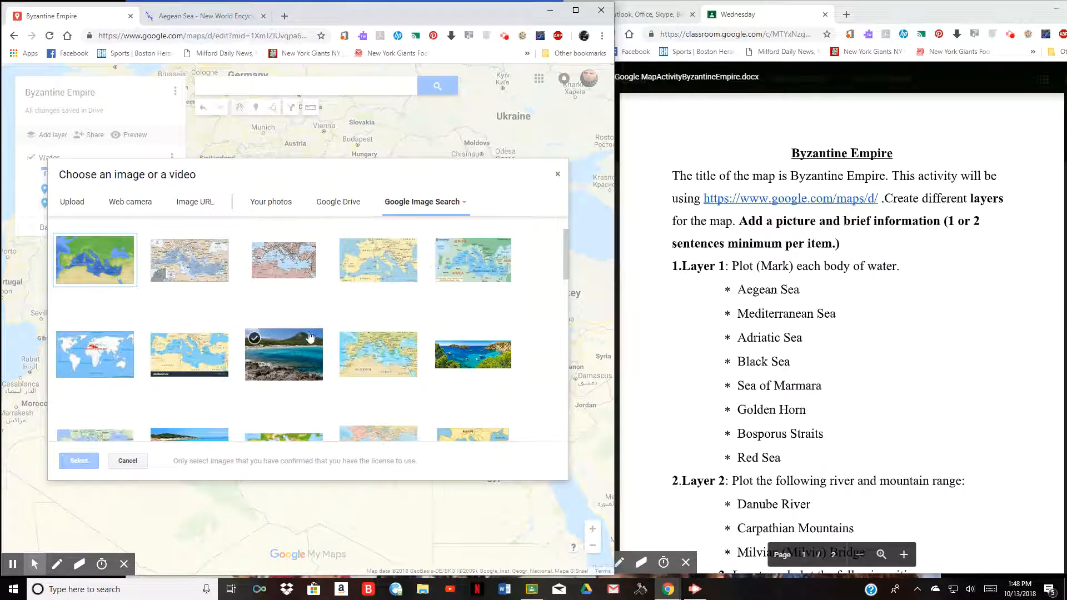
scroll(308, 349, "down", 1)
left_click(295, 316)
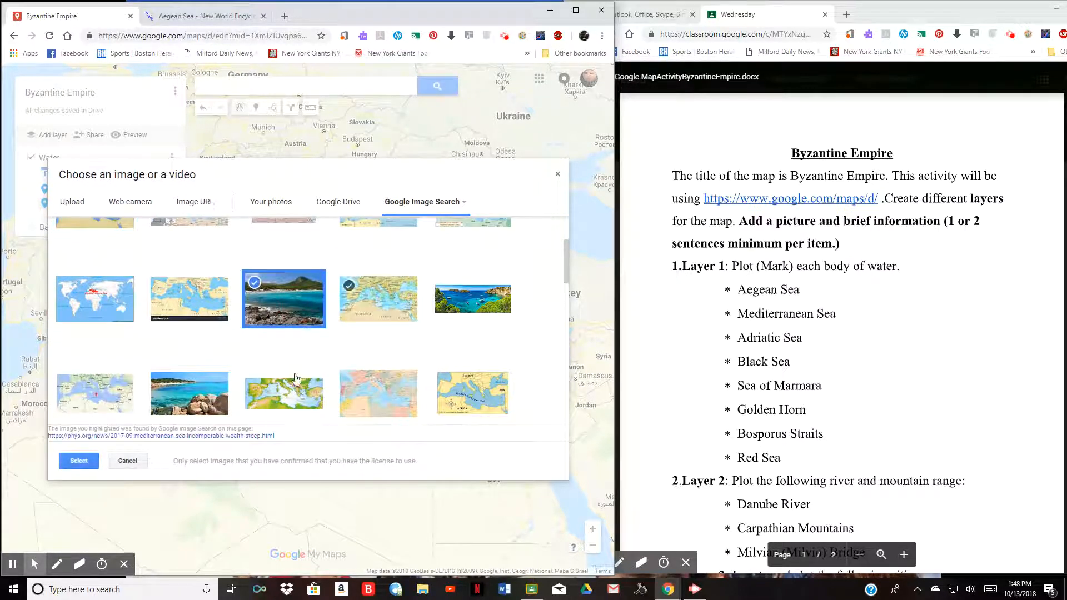
left_click(79, 460)
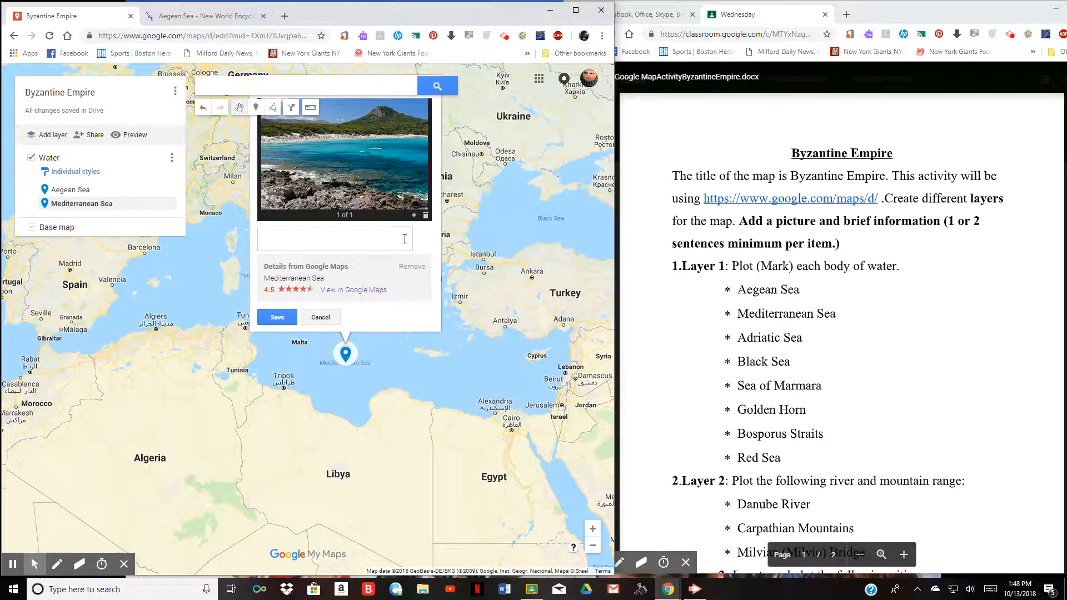
left_click(278, 317)
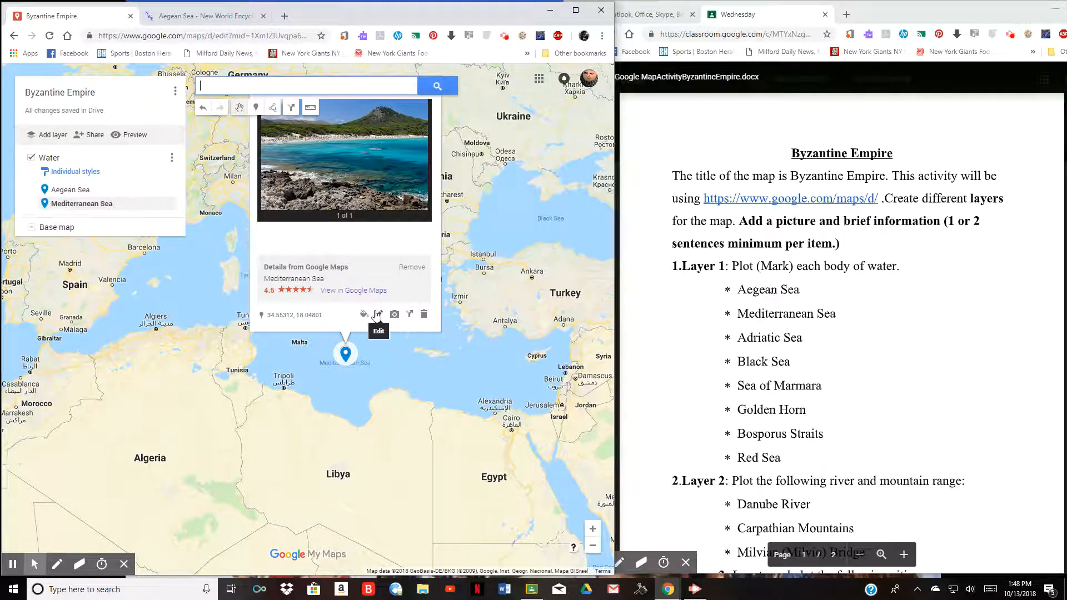
- Search New World Encyclopedia for 'Mediterranean' to open its Mediterranean Sea article
left_click(194, 22)
mouse_move(274, 76)
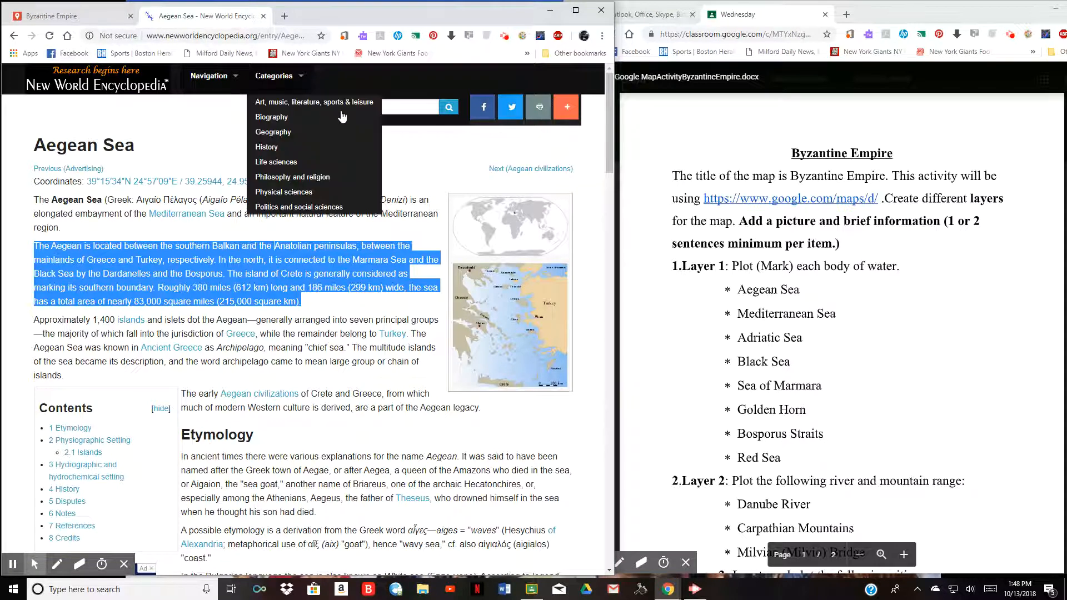
left_click(388, 105)
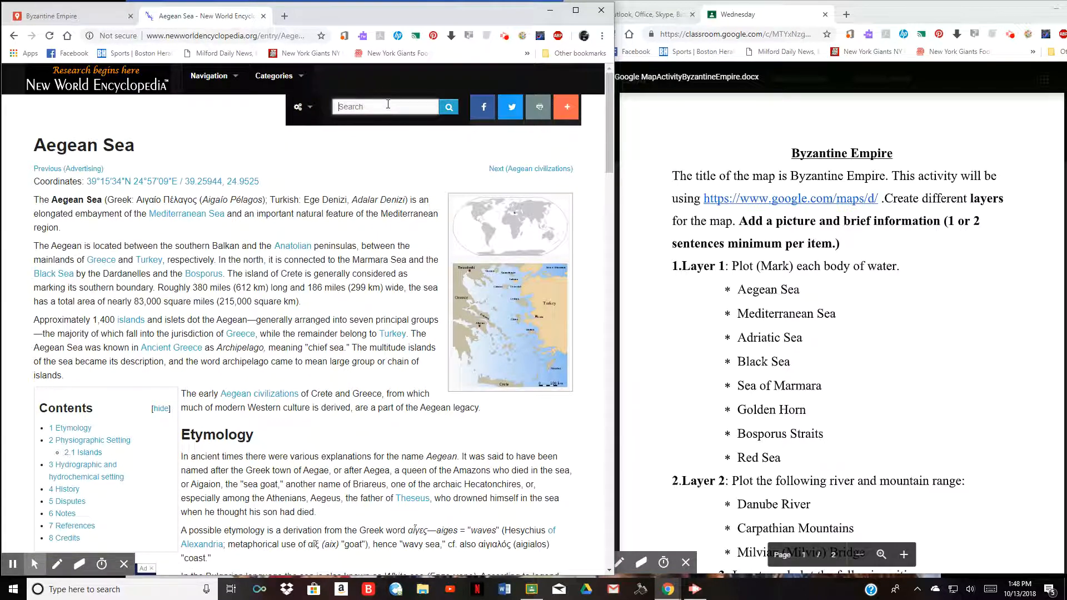
type("Mediterranean")
left_click(446, 108)
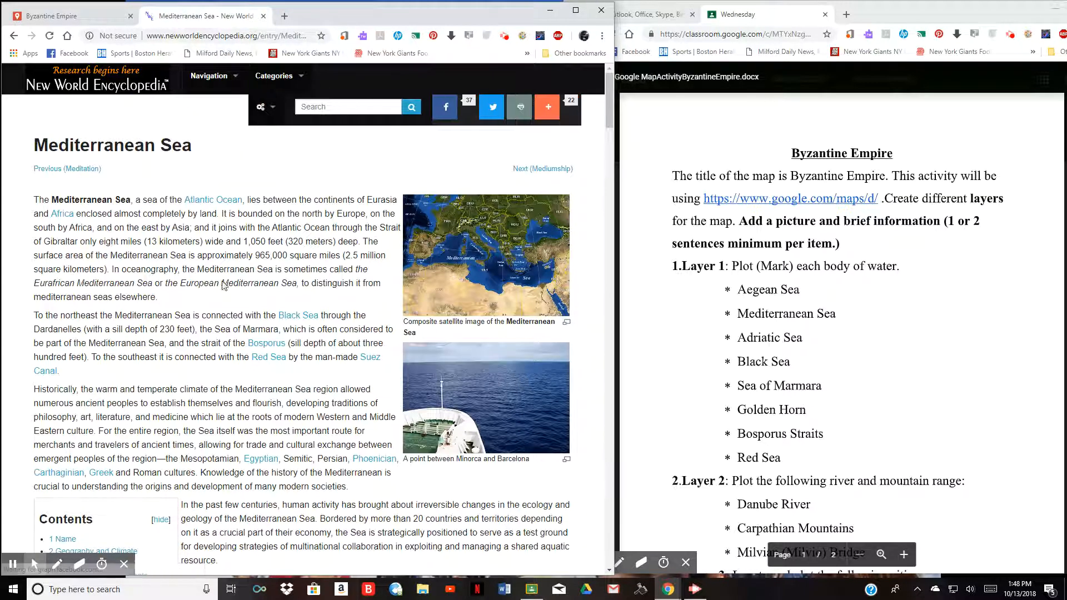
scroll(237, 290, "down", 2)
scroll(205, 187, "down", 1)
scroll(233, 188, "up", 2)
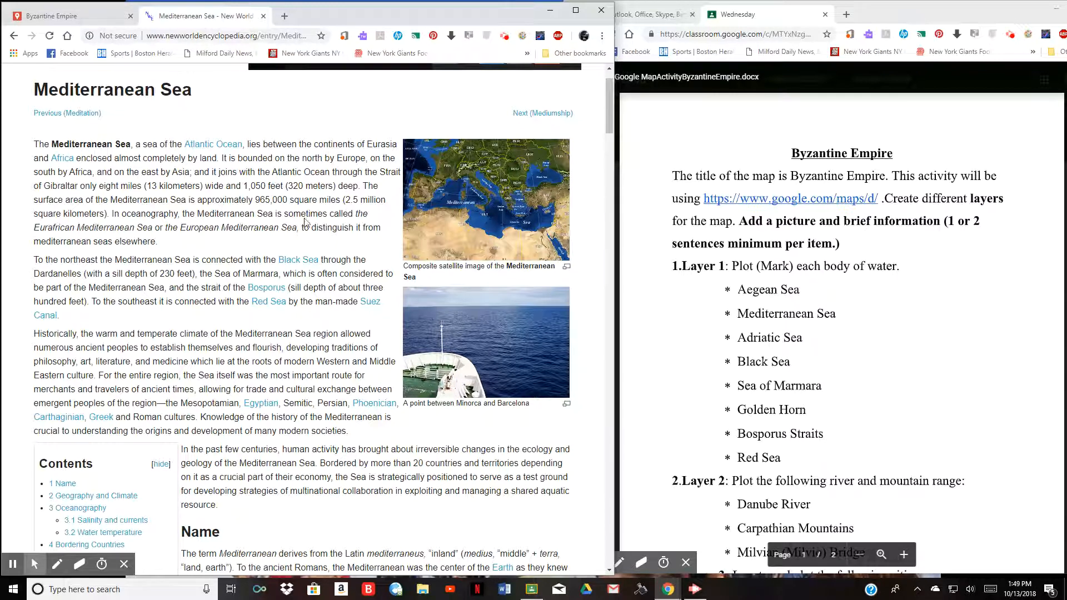
- Copy the article's first three sentences and return to the Byzantine Empire map
left_click(110, 215)
left_click_drag(110, 215, 34, 145)
right_click(78, 162)
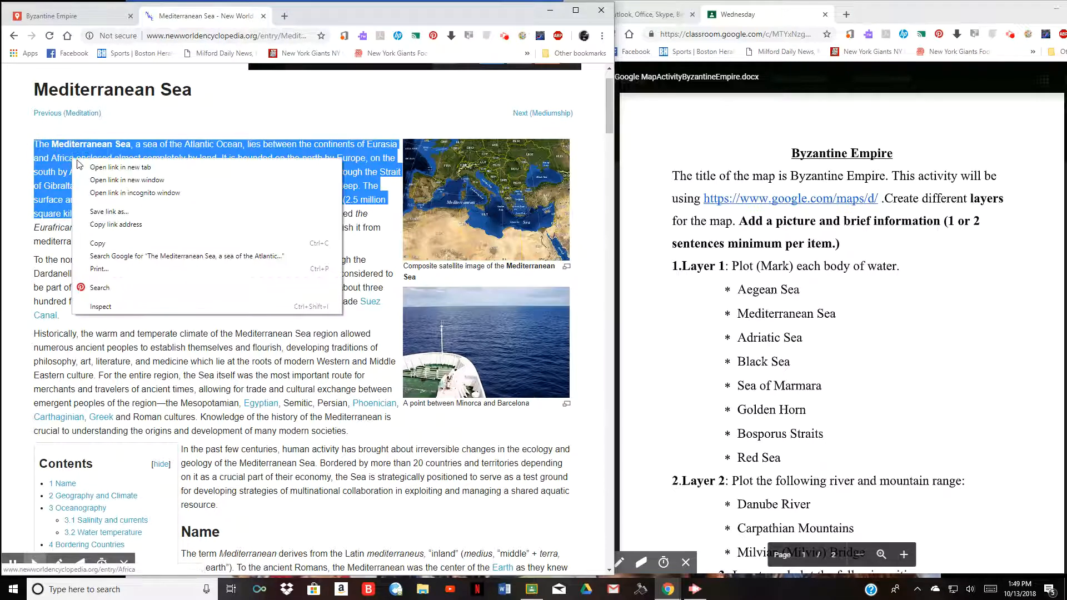
left_click(106, 244)
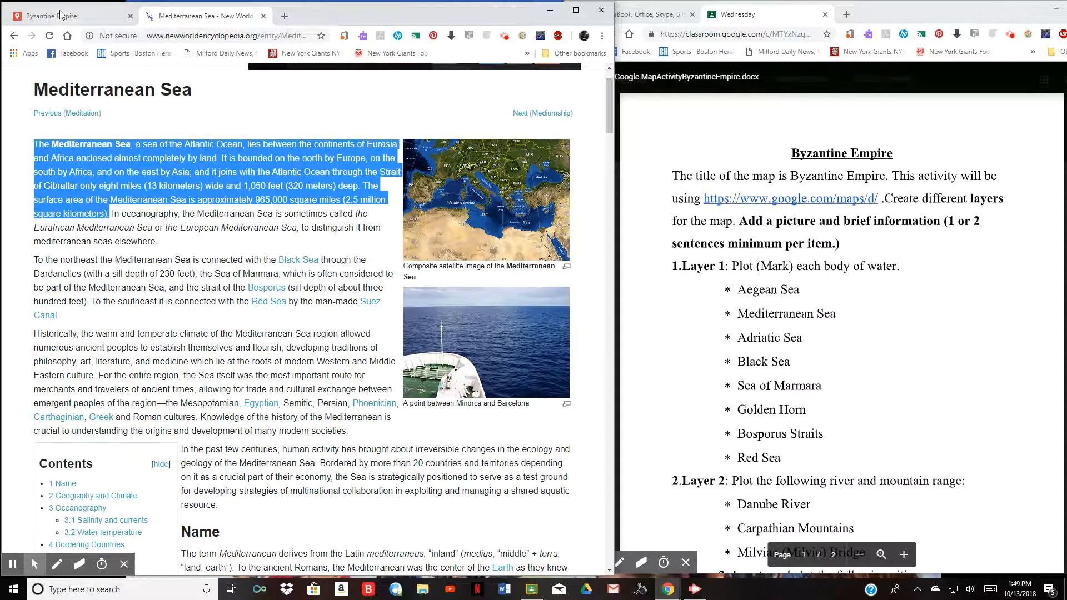
left_click(73, 22)
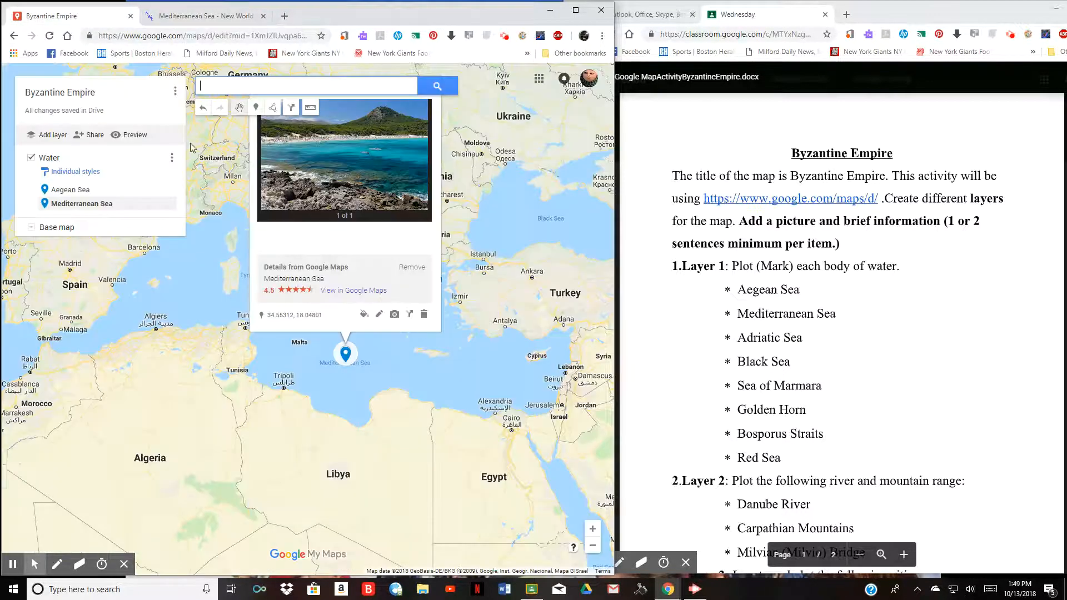
- Paste the copied location-and-size paragraph as the Mediterranean Sea placemark's description and save it
left_click(378, 314)
left_click(284, 318)
left_click(378, 315)
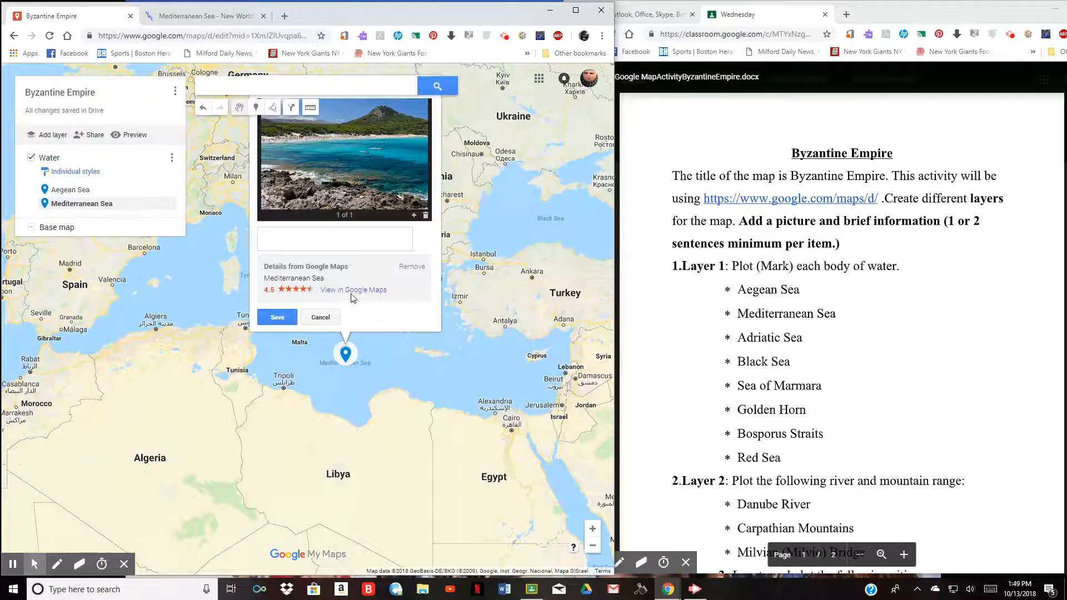
right_click(278, 230)
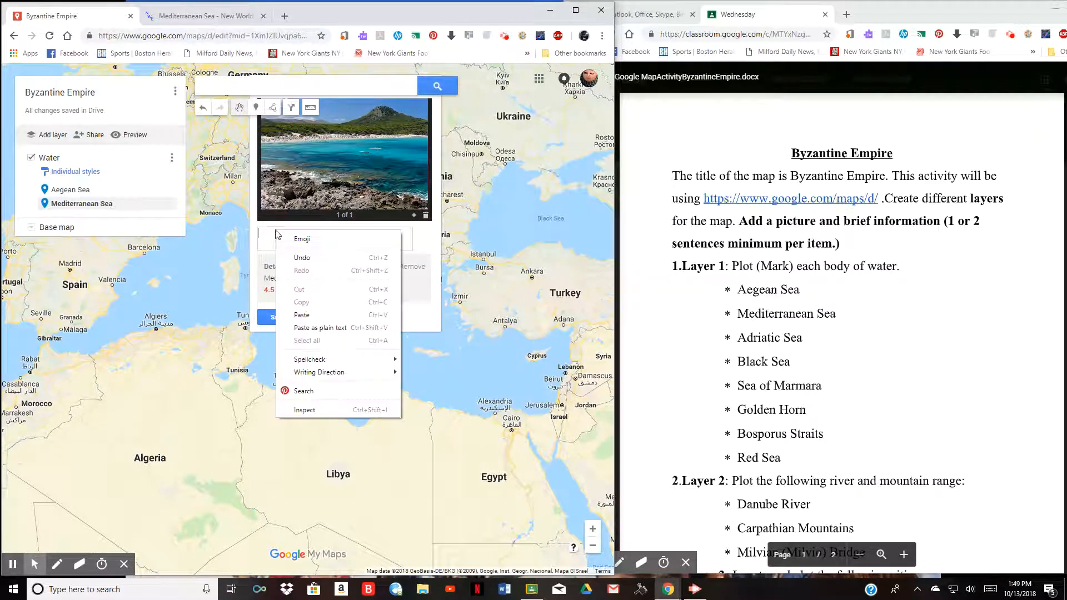
left_click(302, 314)
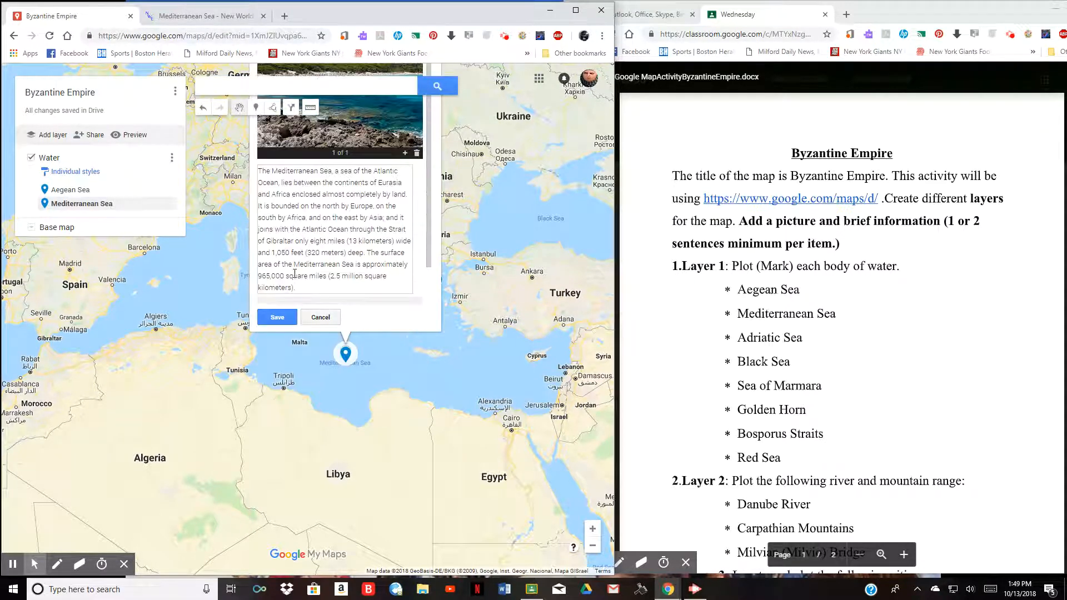
left_click(277, 317)
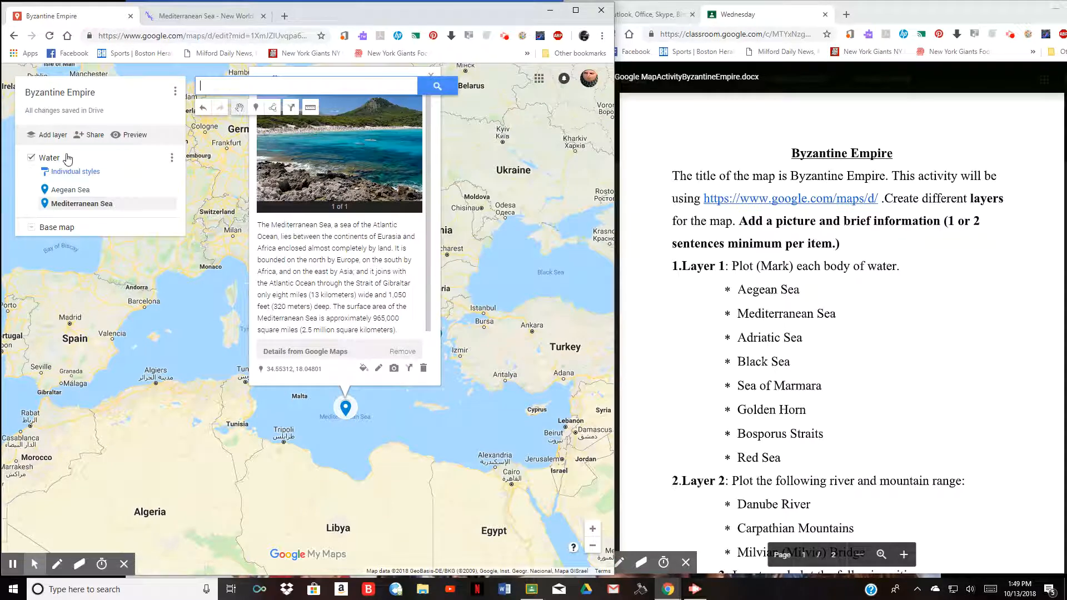
- Scroll the assignment through Layers 3 and 4 down to Layer 5, the empire at its largest
scroll(731, 306, "down", 3)
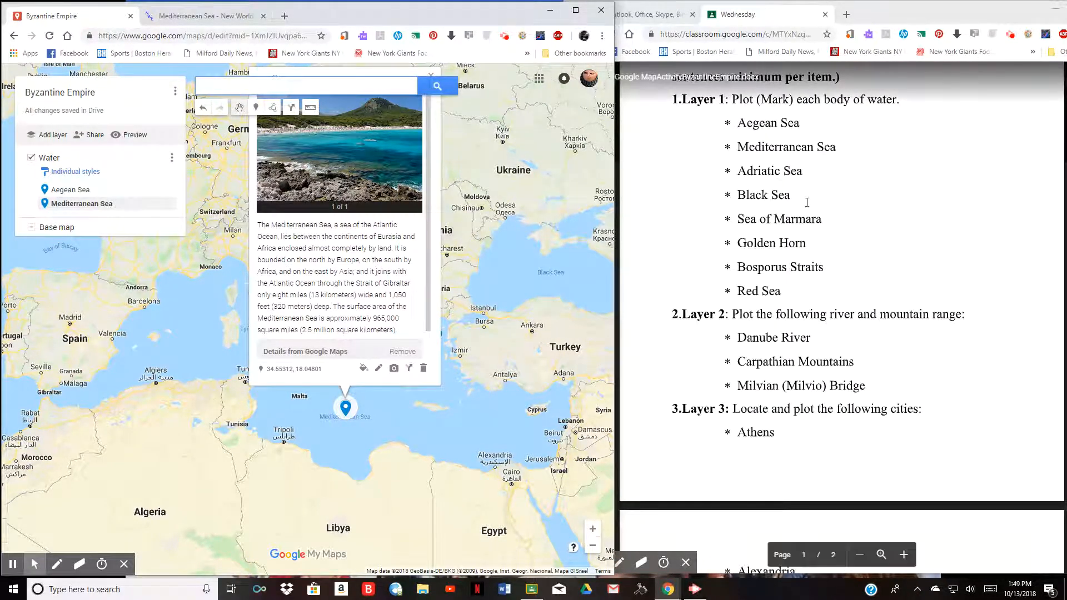
scroll(733, 290, "down", 1)
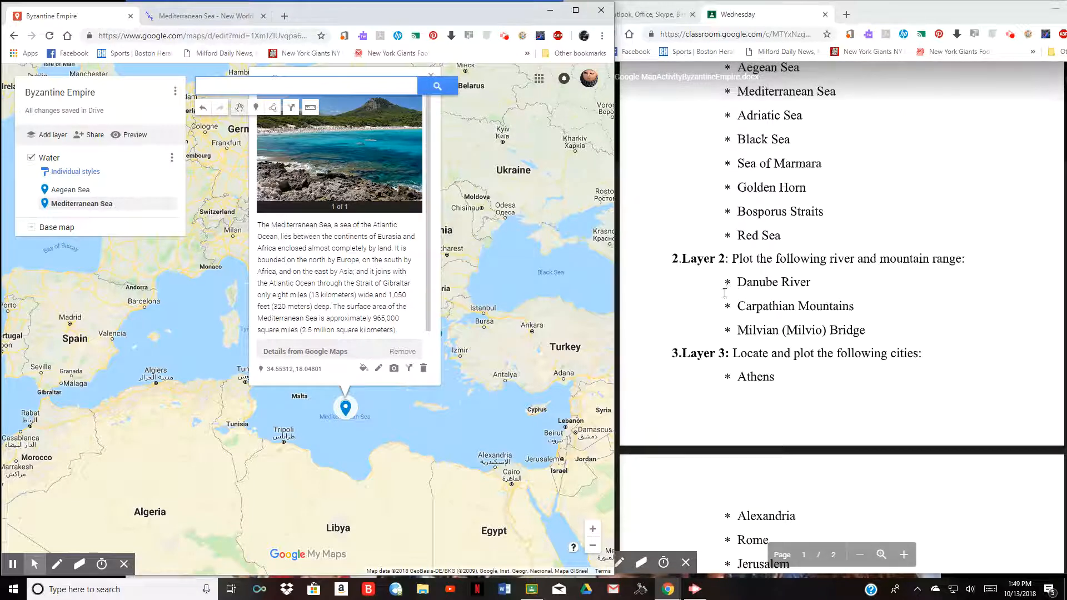
scroll(733, 289, "down", 2)
scroll(767, 269, "down", 5)
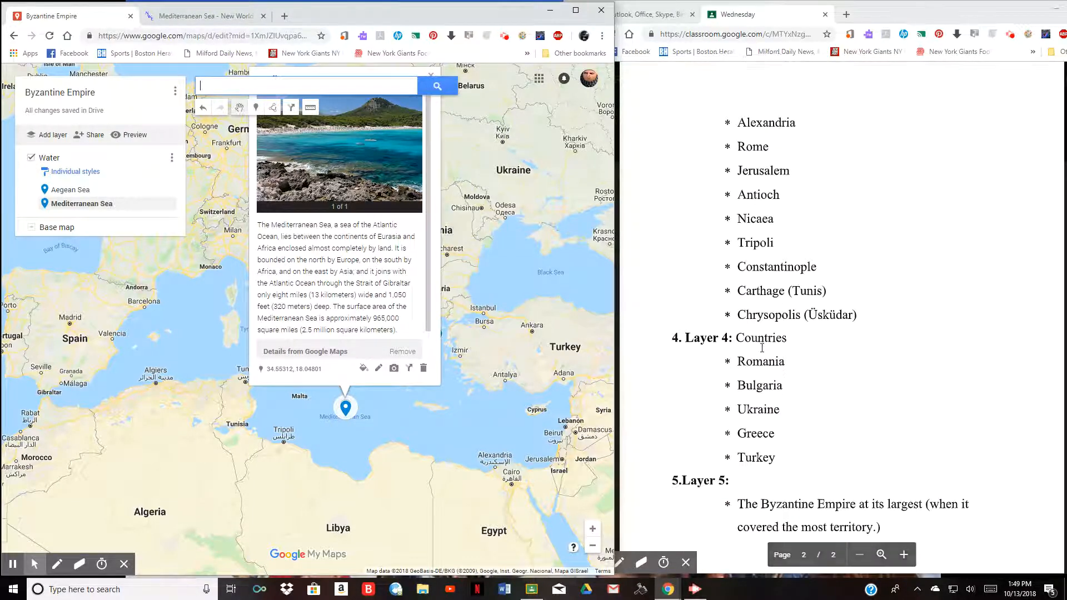
scroll(769, 356, "down", 2)
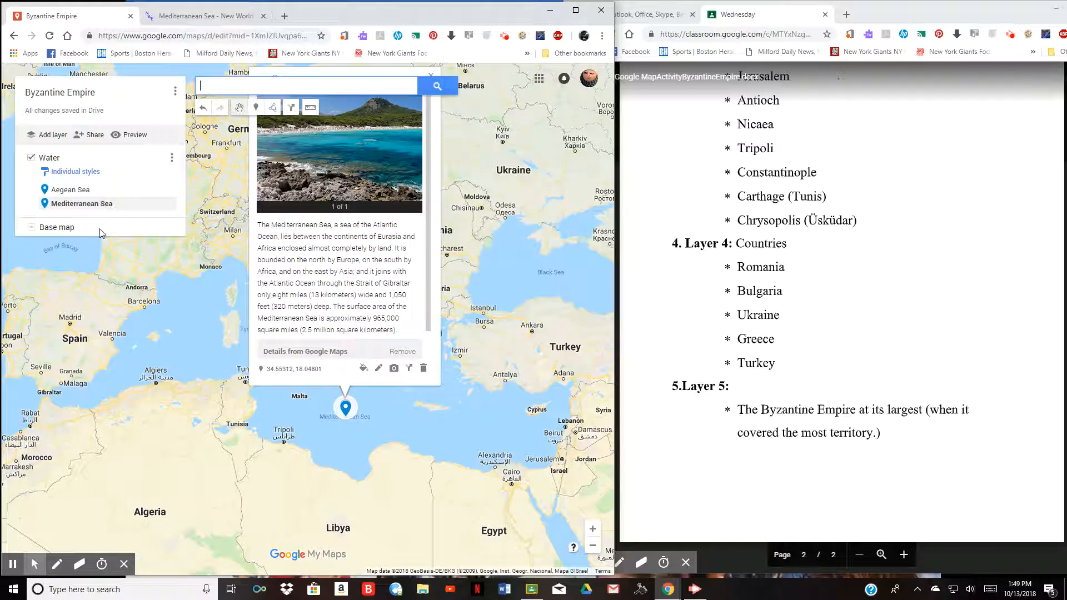
- Add a second layer named 'Byzantine Empire' and close the Mediterranean Sea info card
left_click(54, 136)
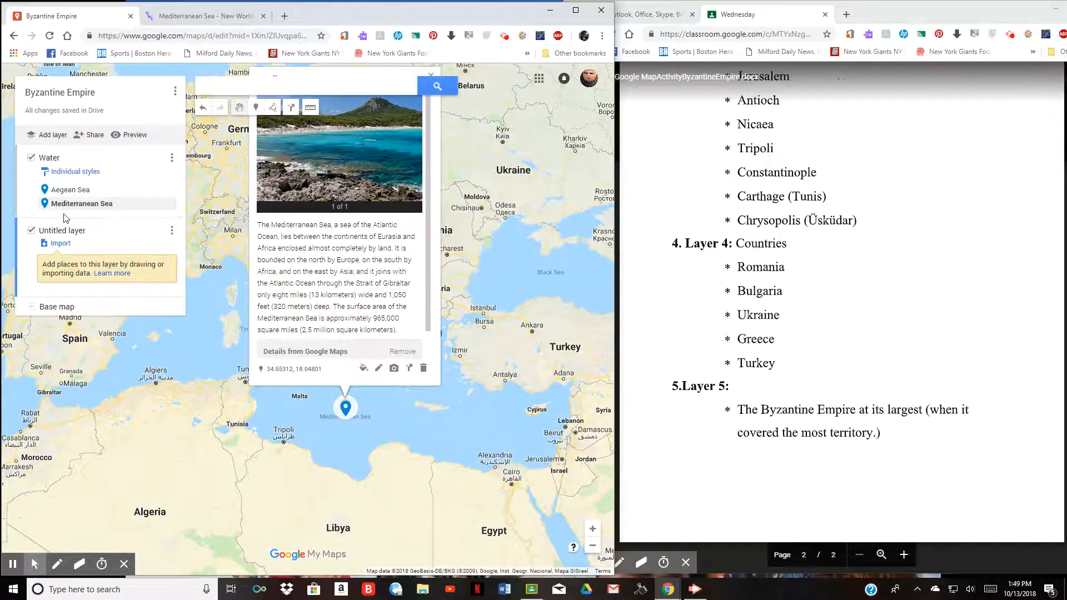
left_click(64, 231)
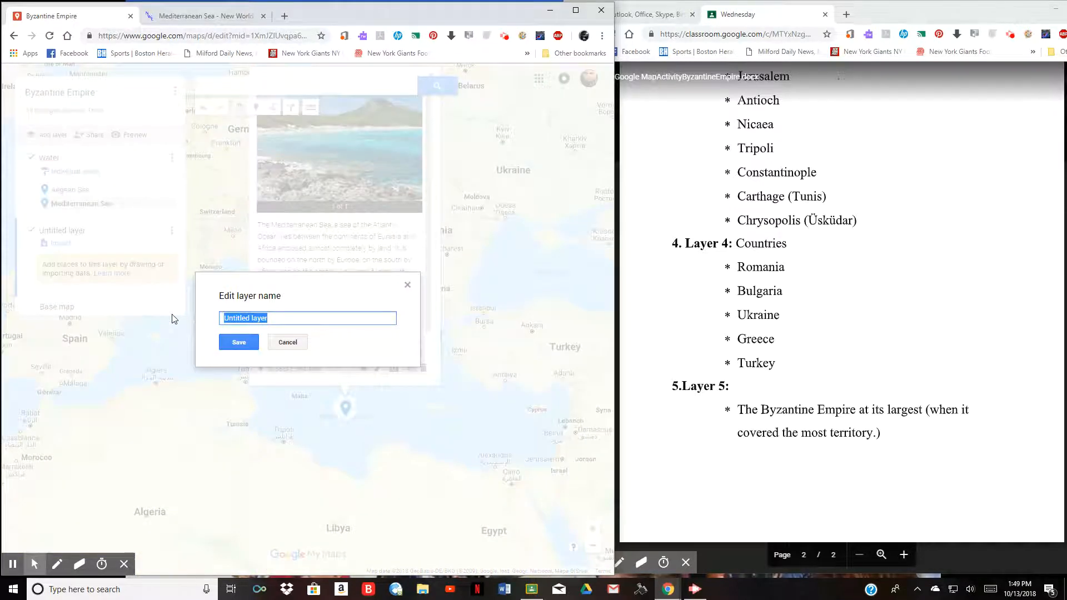
type("Byzantine Empire")
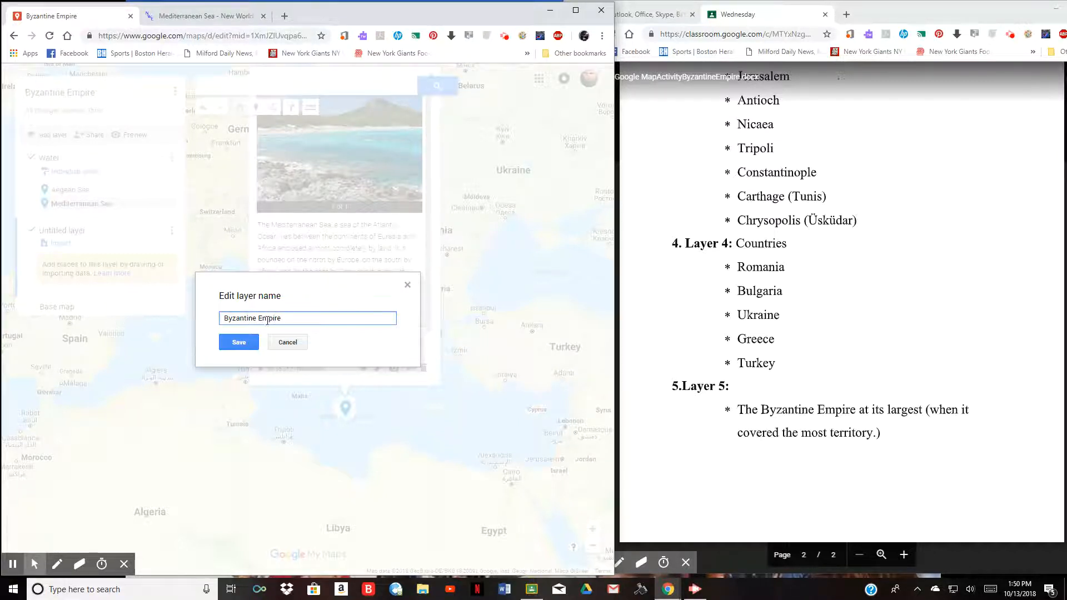
left_click(253, 343)
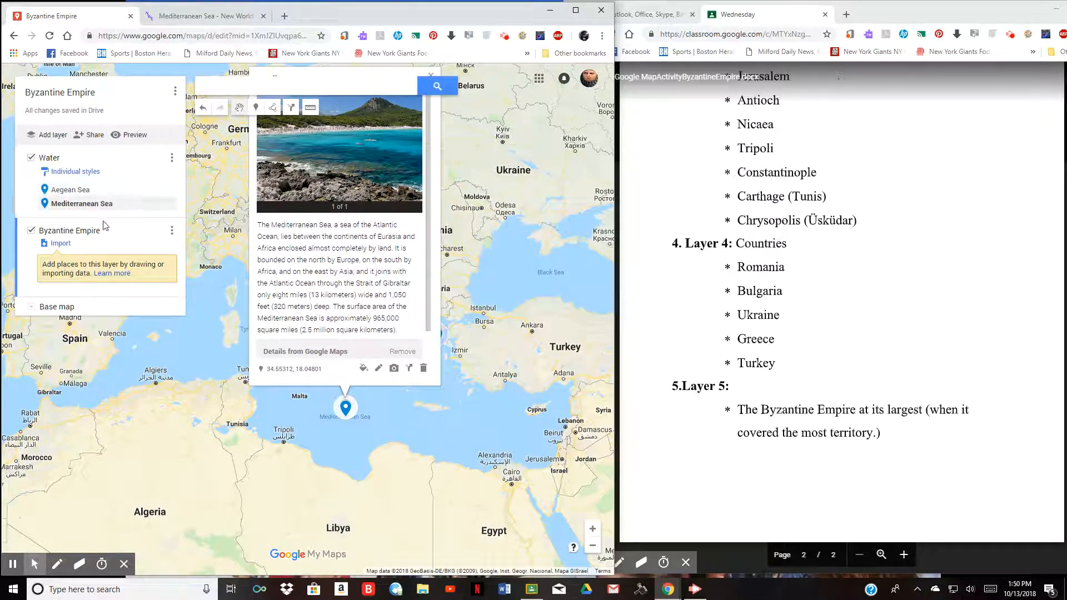
left_click(75, 234)
left_click(238, 343)
left_click(451, 228)
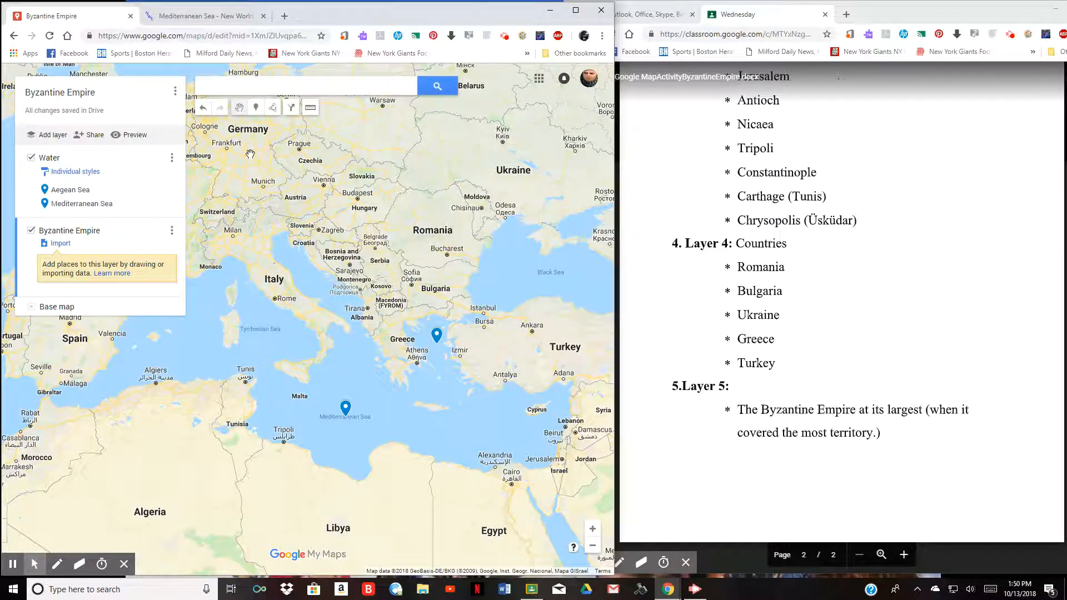
- Start a shape and trace from Istanbul past Bursa and the Black Sea coast into eastern Turkey
left_click(272, 108)
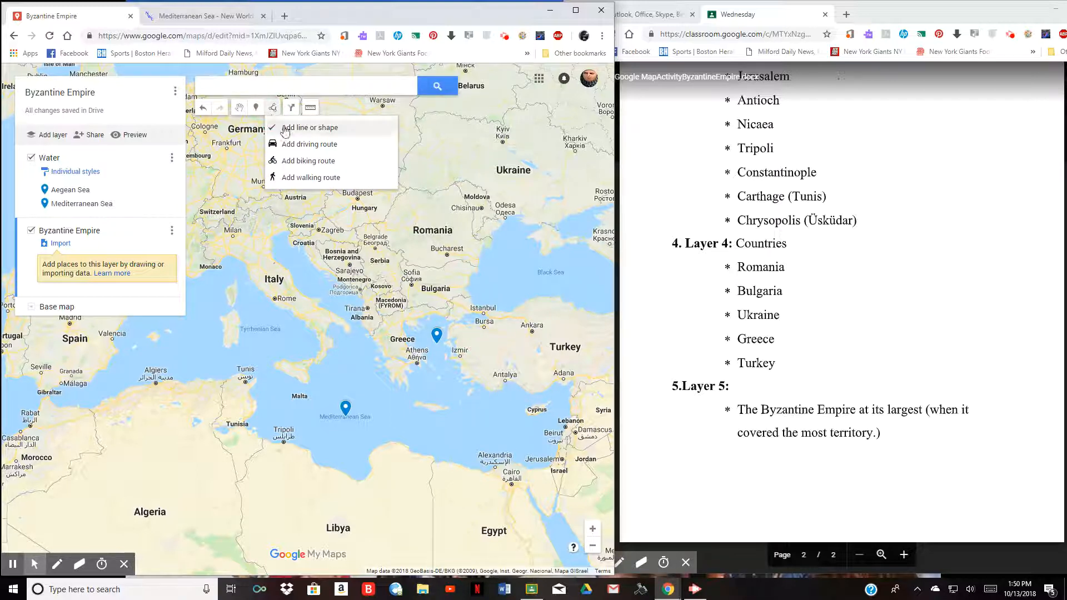
left_click(288, 128)
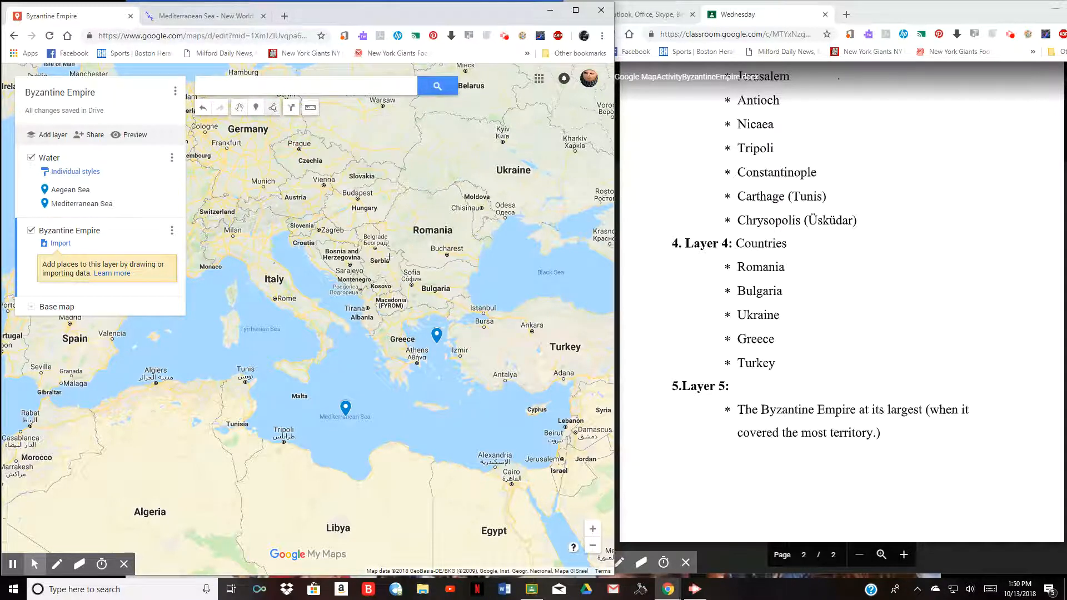
left_click(470, 281)
left_click(465, 301)
left_click(485, 316)
left_click(515, 313)
left_click(545, 298)
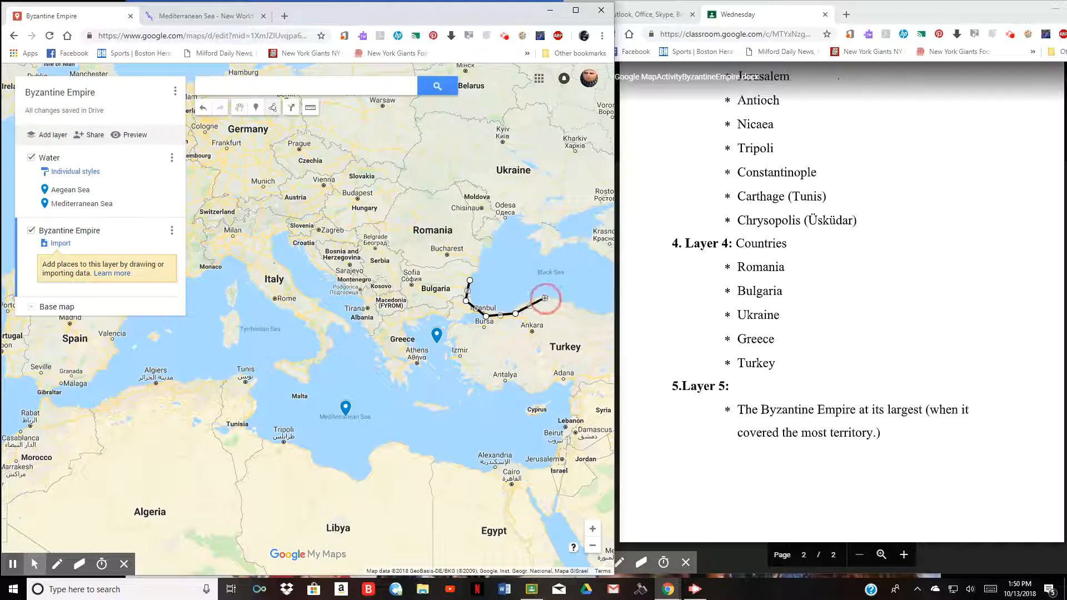
left_click(588, 314)
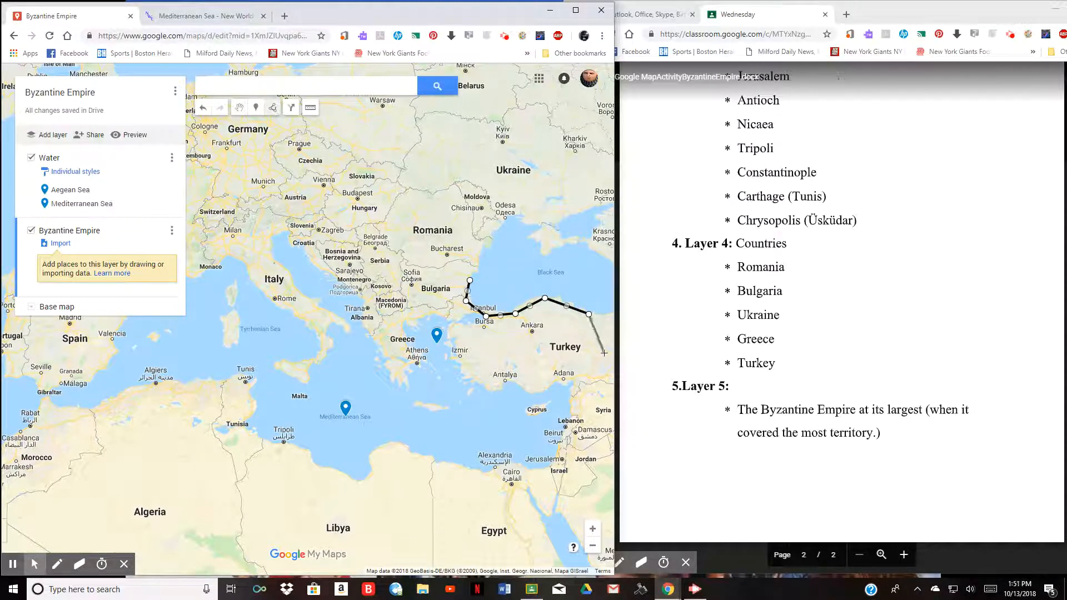
left_click(604, 353)
- Continue along Turkey's south coast, around Greece and the northern Balkans, and close the polygon
left_click(588, 380)
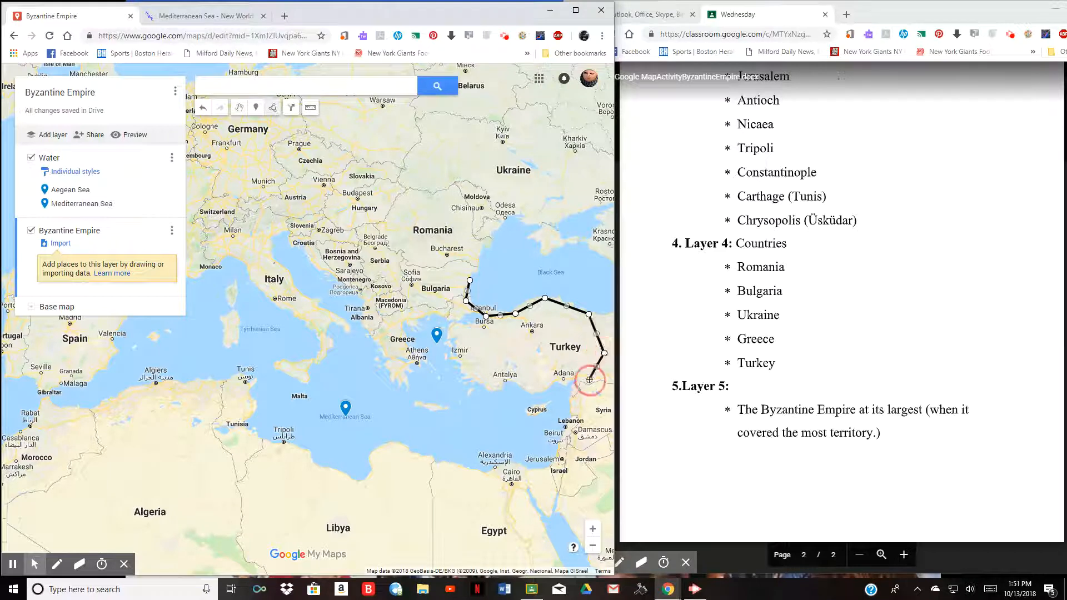
left_click(533, 390)
left_click(465, 387)
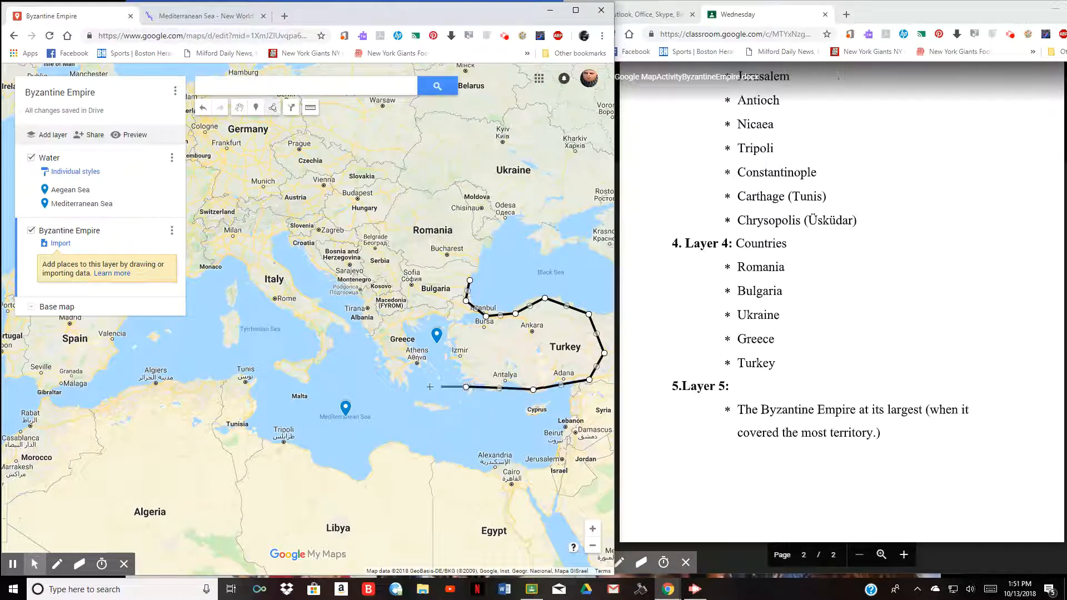
left_click(371, 352)
left_click(354, 301)
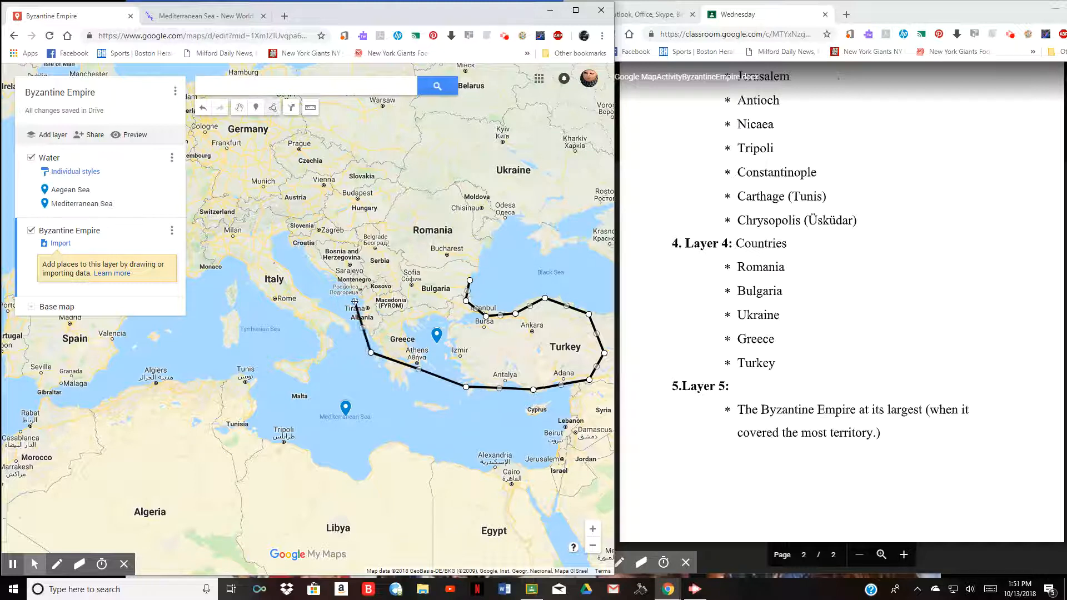
left_click(367, 284)
left_click(430, 279)
left_click(468, 281)
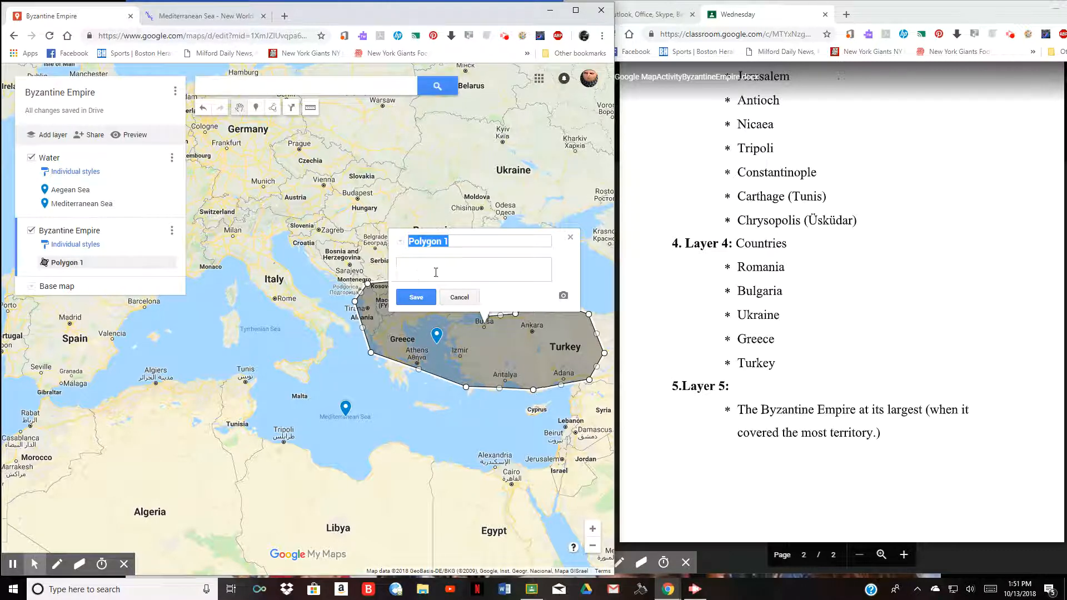
- Replace the name 'Polygon 1' with 'Byzantine Empire' and save it
left_click(442, 245)
triple_click(443, 243)
left_click(453, 246)
left_click_drag(459, 246, 401, 245)
type("Byzantine Em")
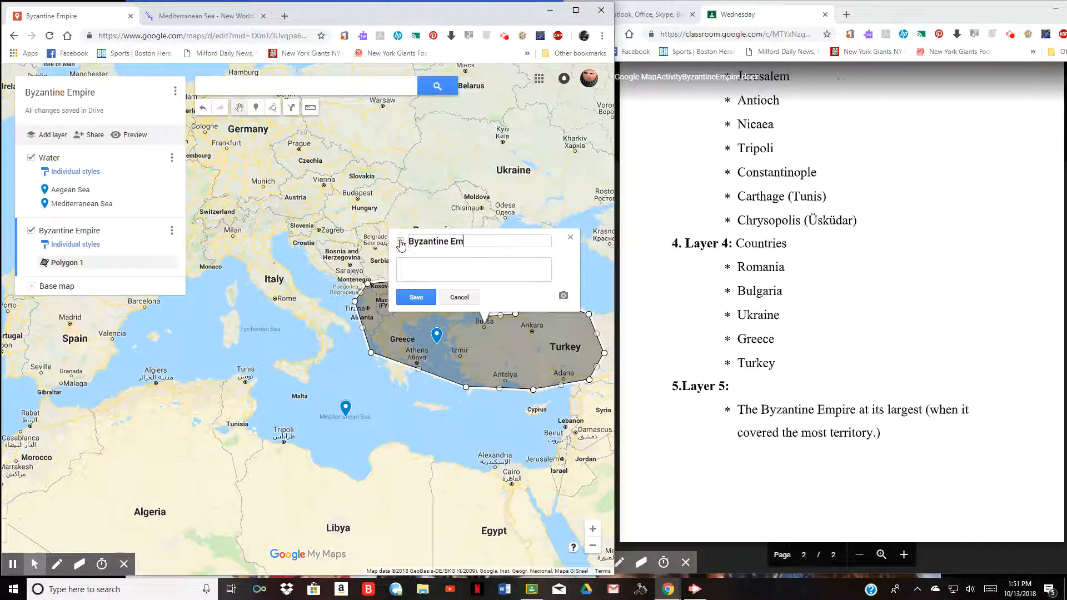
type("pire")
left_click(416, 297)
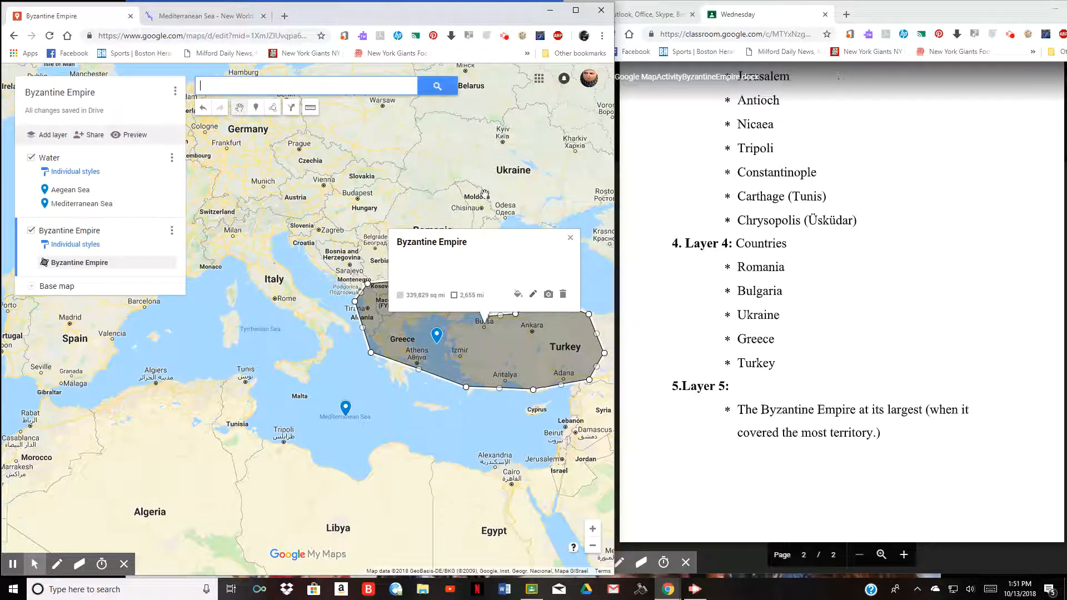
- Return to the earlier Google results and search for 'Byzantine Empire at its largest'
left_click(205, 15)
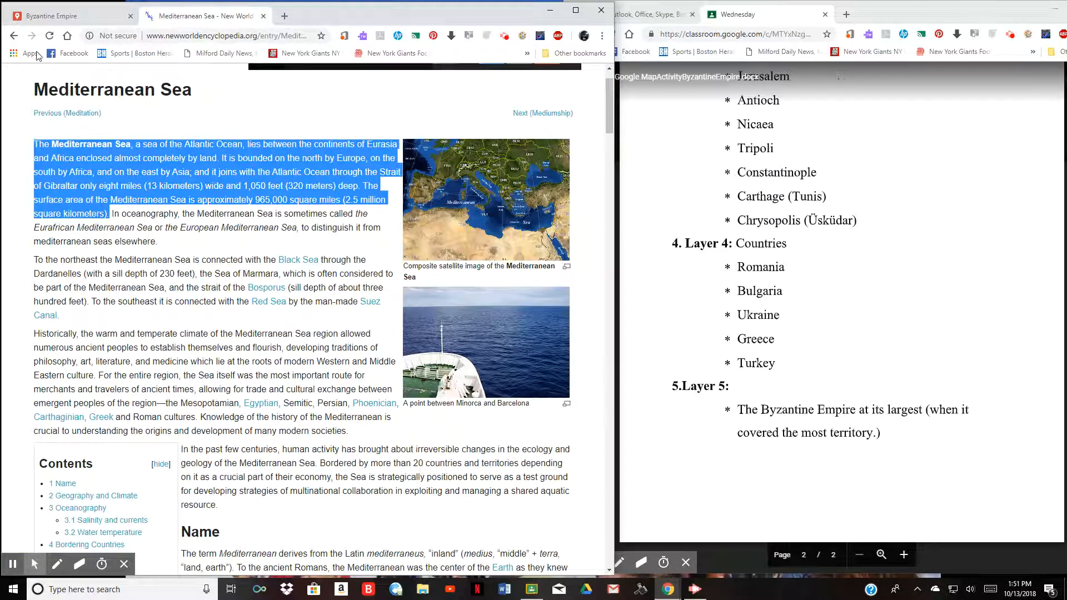
left_click(13, 35)
scroll(122, 83, "up", 1)
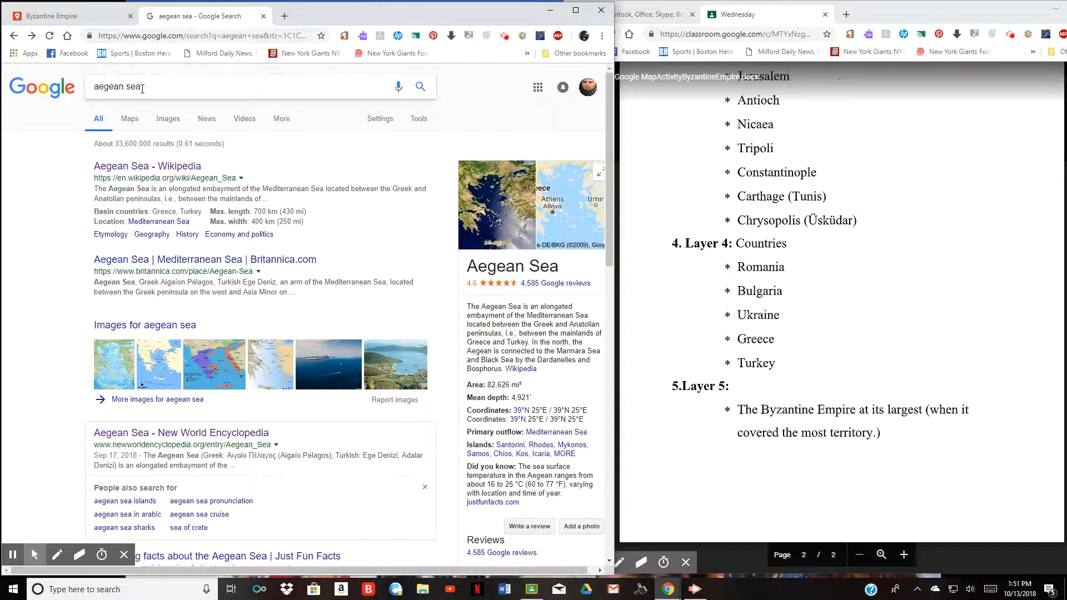
left_click_drag(142, 89, 90, 87)
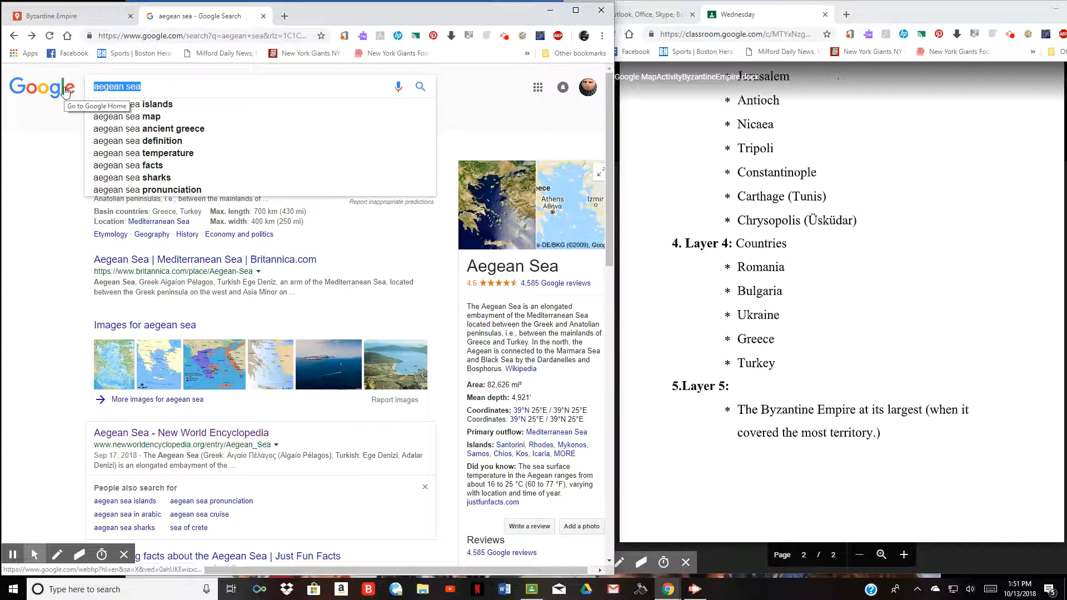
type("Byzanti")
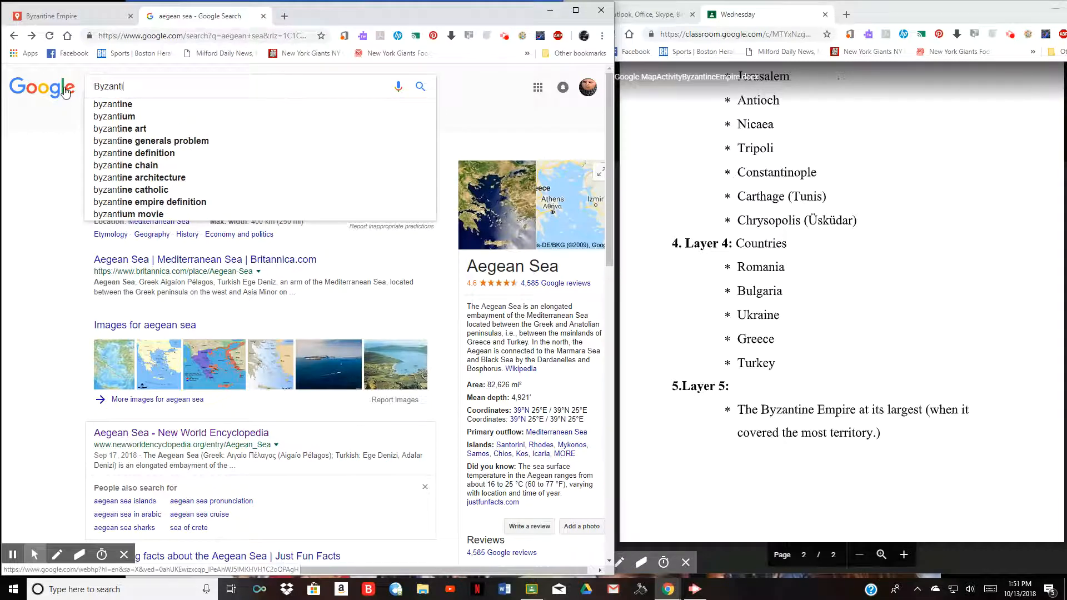
type("ne Empire")
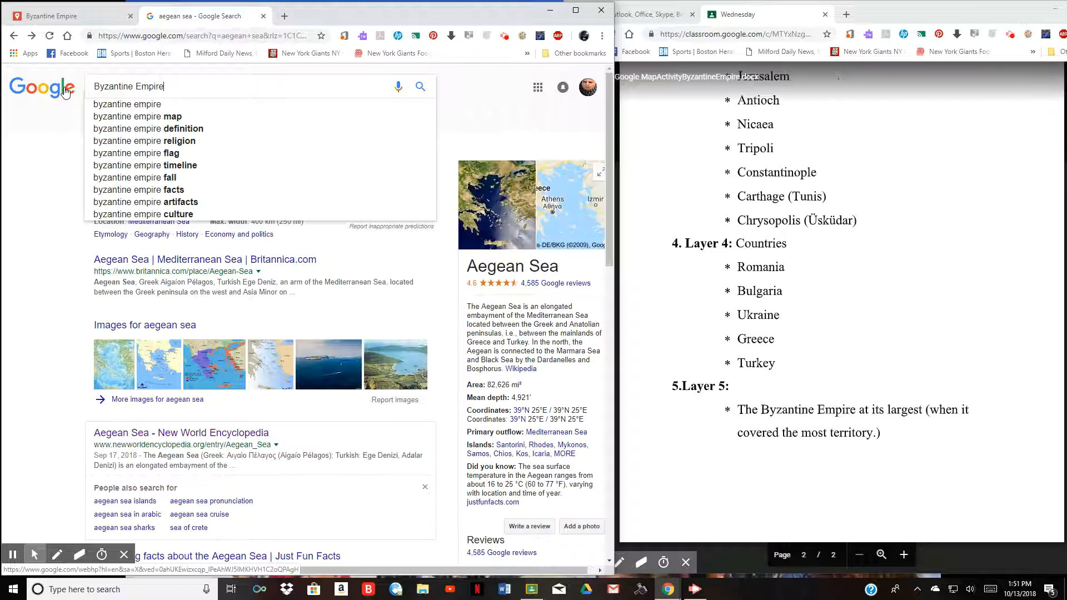
type(" at ")
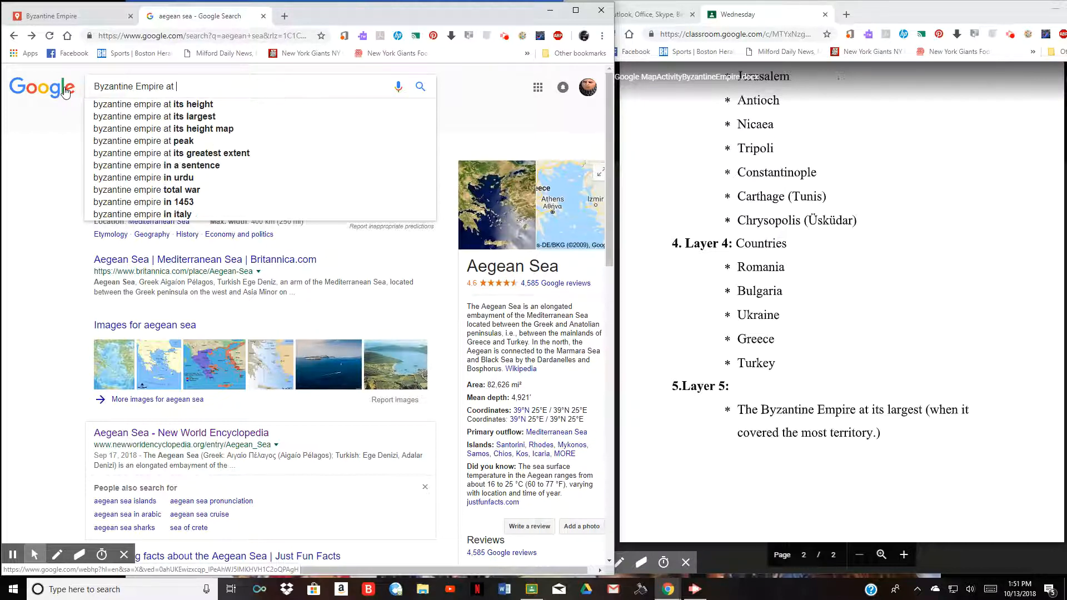
type("its largest")
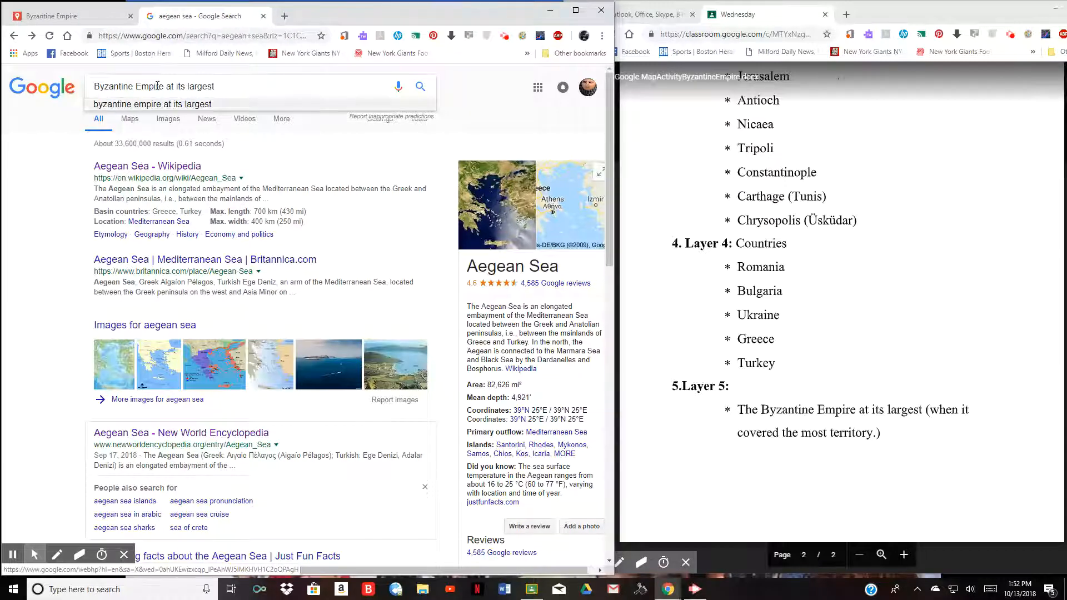
left_click(415, 86)
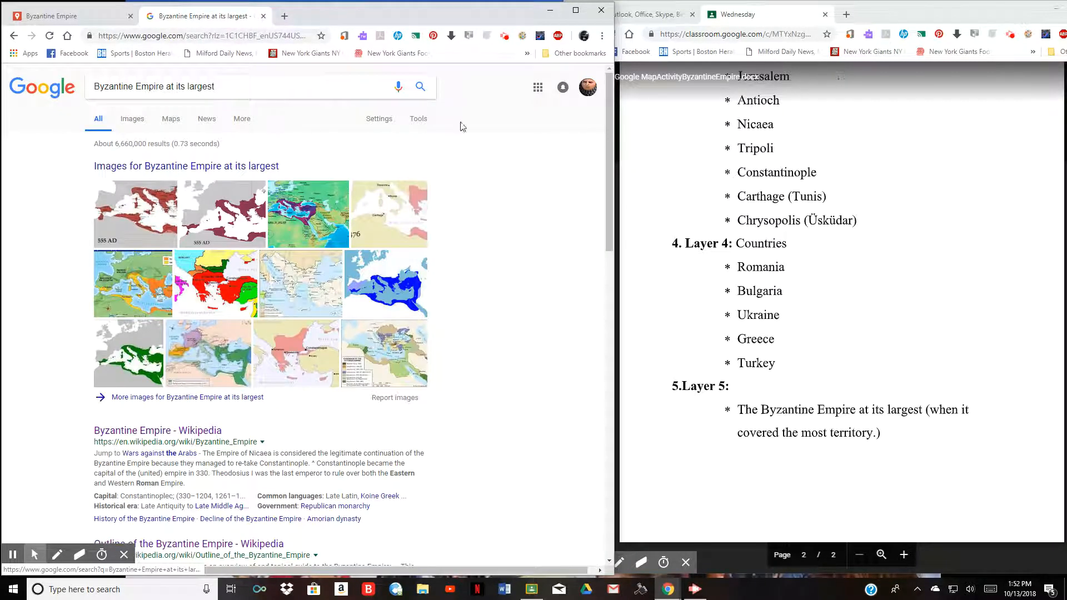
- Open the 555 AD Byzantine Empire map full size on Wikipedia and copy its image address
left_click(136, 211)
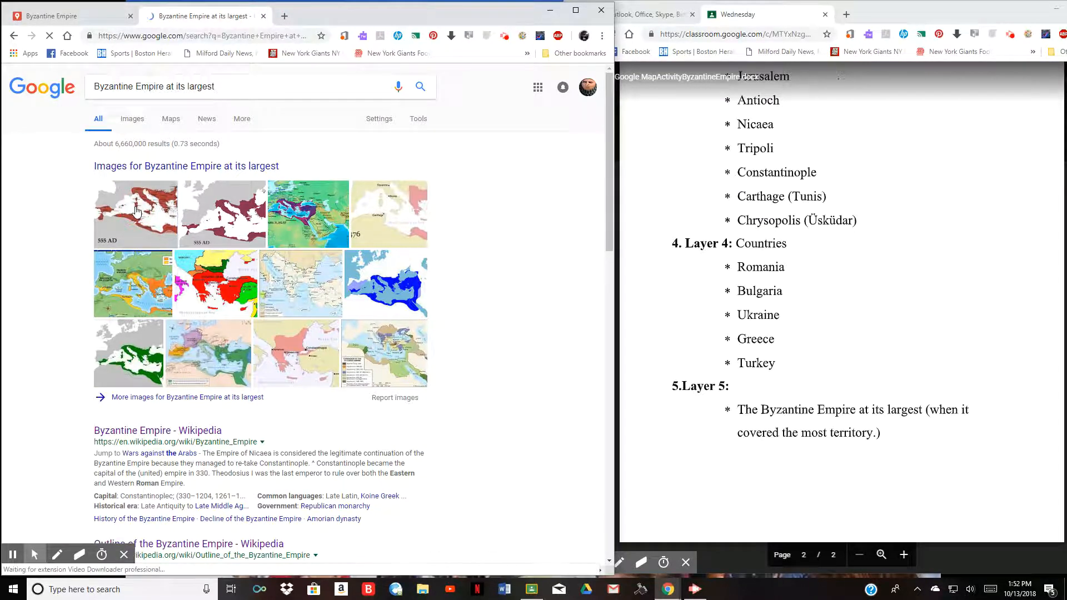
left_click(169, 340)
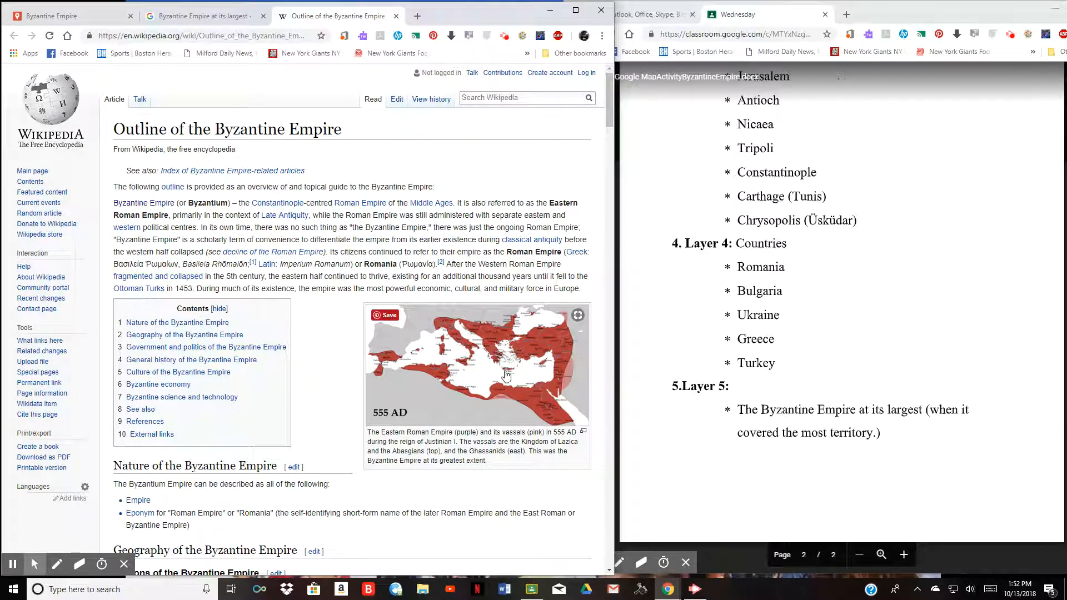
left_click(436, 384)
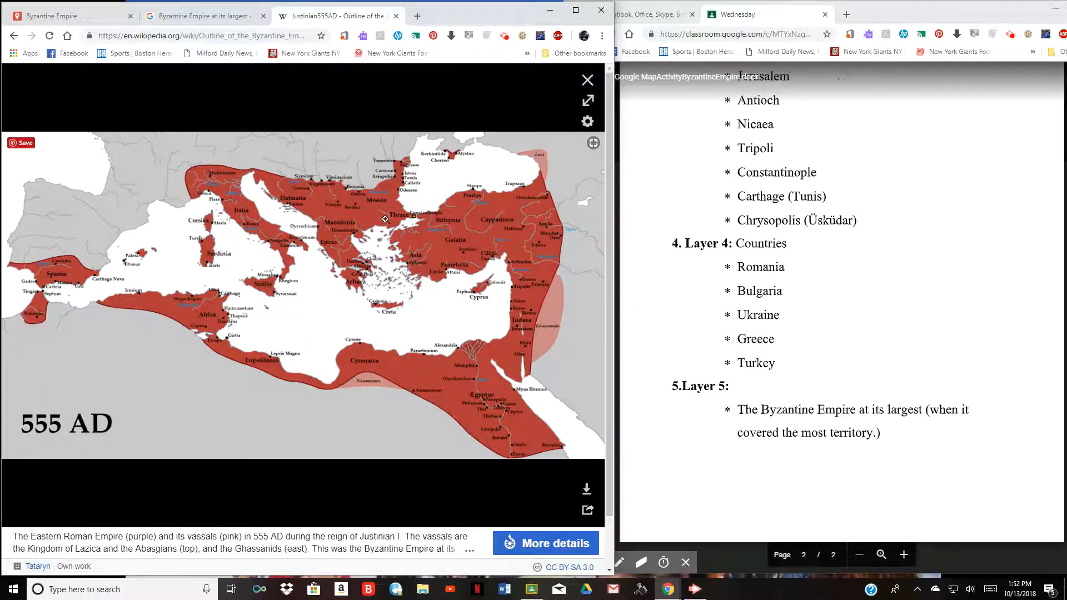
right_click(431, 205)
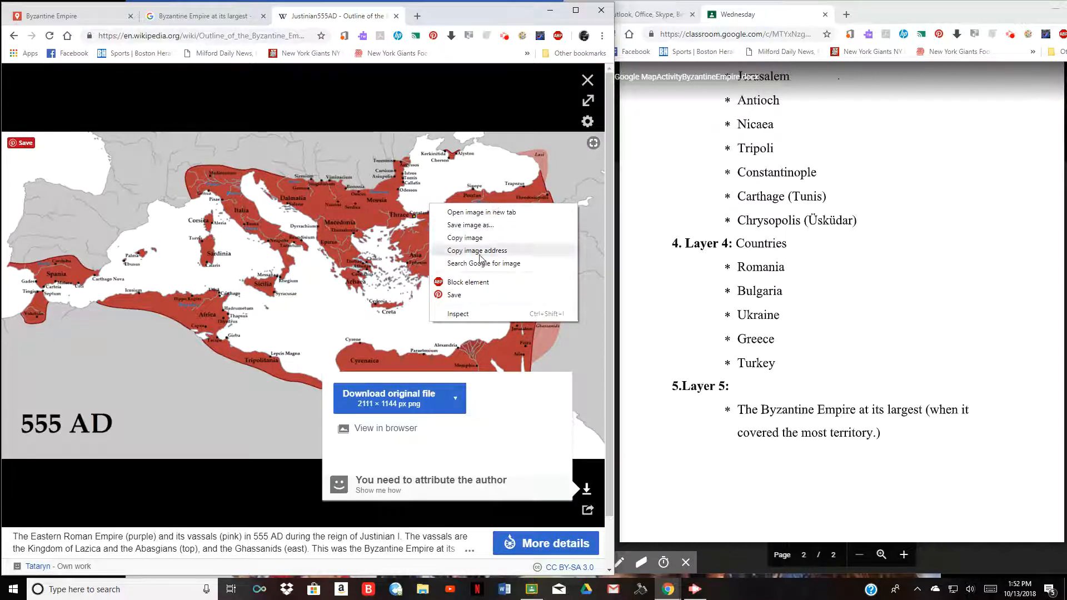
left_click(478, 251)
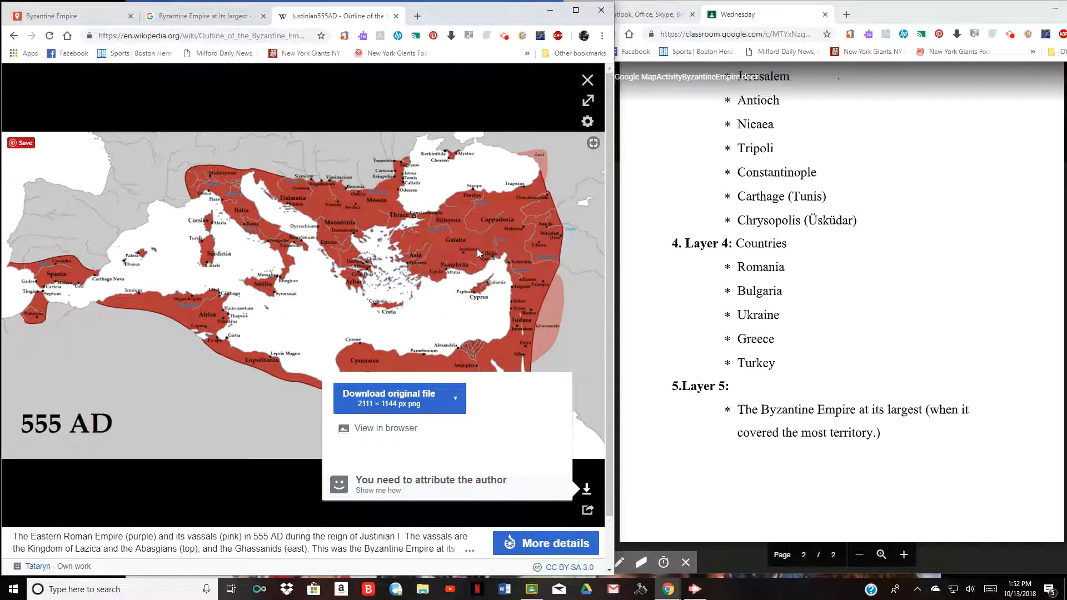
- Attach the 555 AD map to the Byzantine Empire polygon by pasting its image URL
left_click(31, 18)
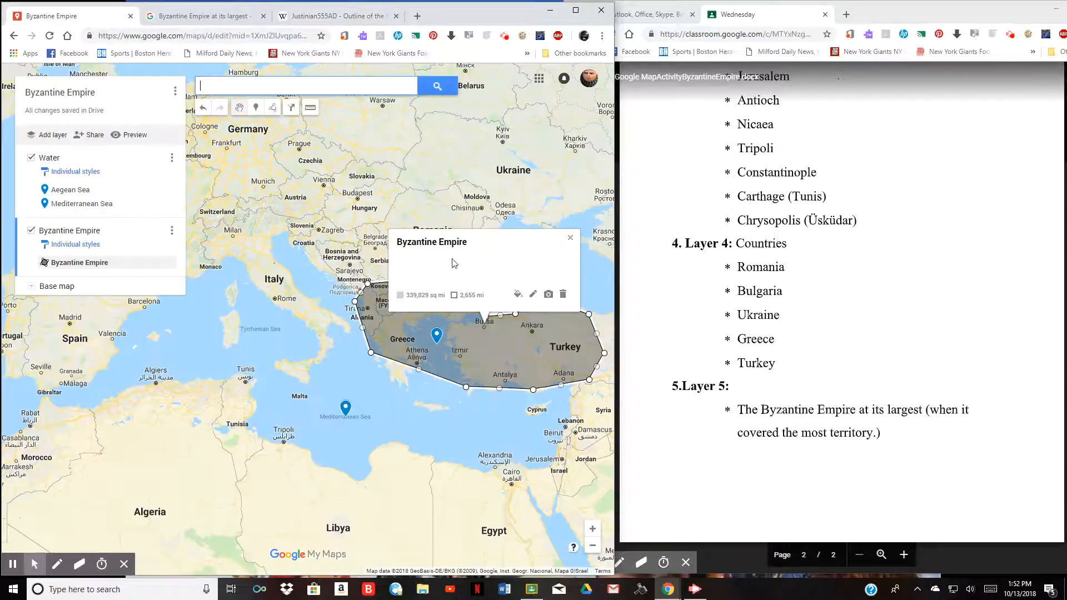
left_click(548, 293)
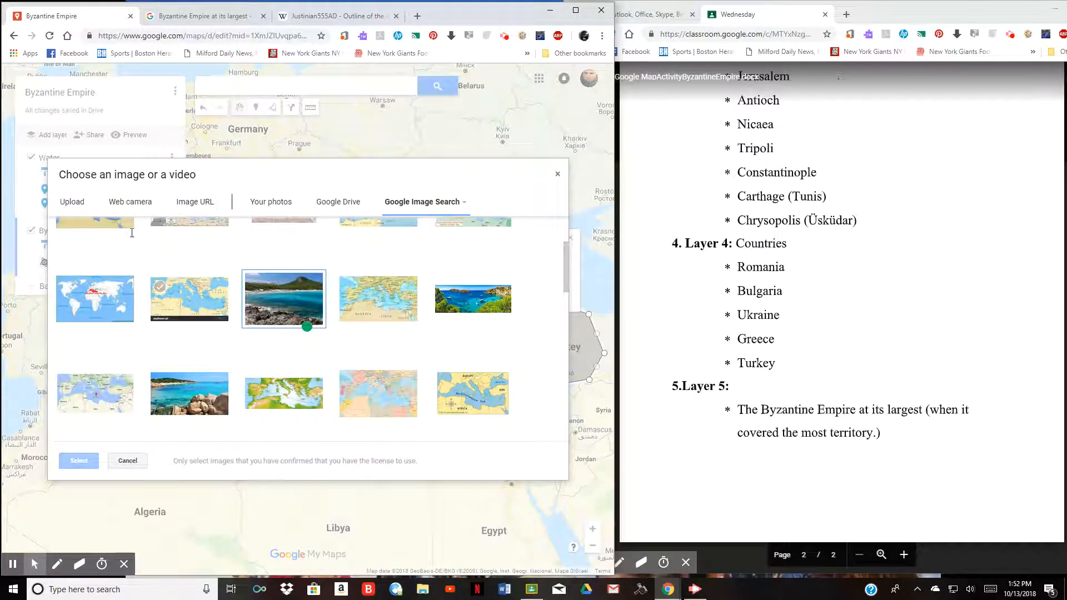
left_click(197, 204)
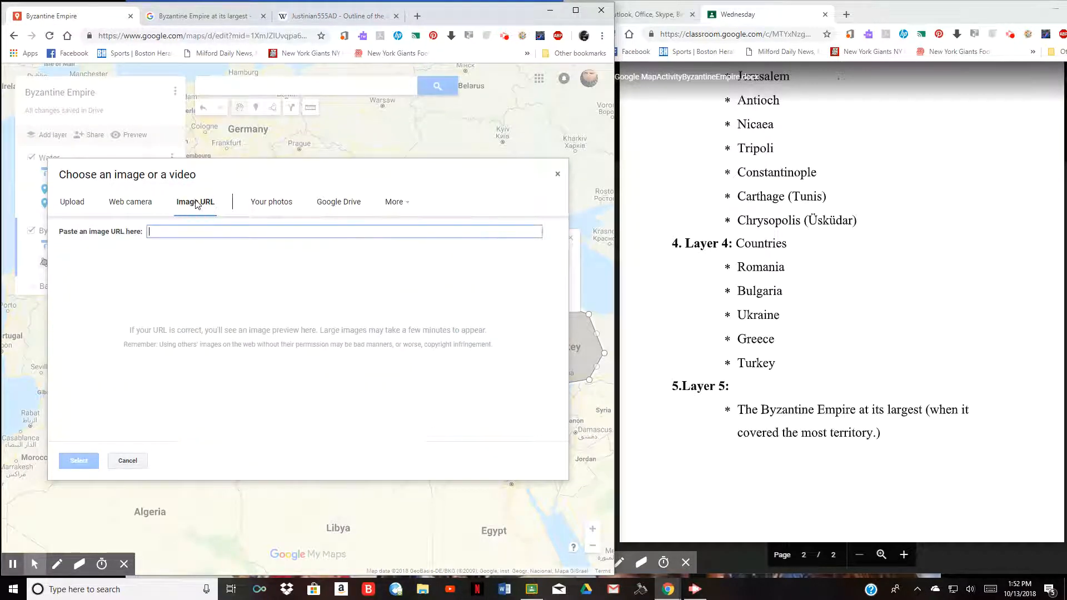
right_click(151, 231)
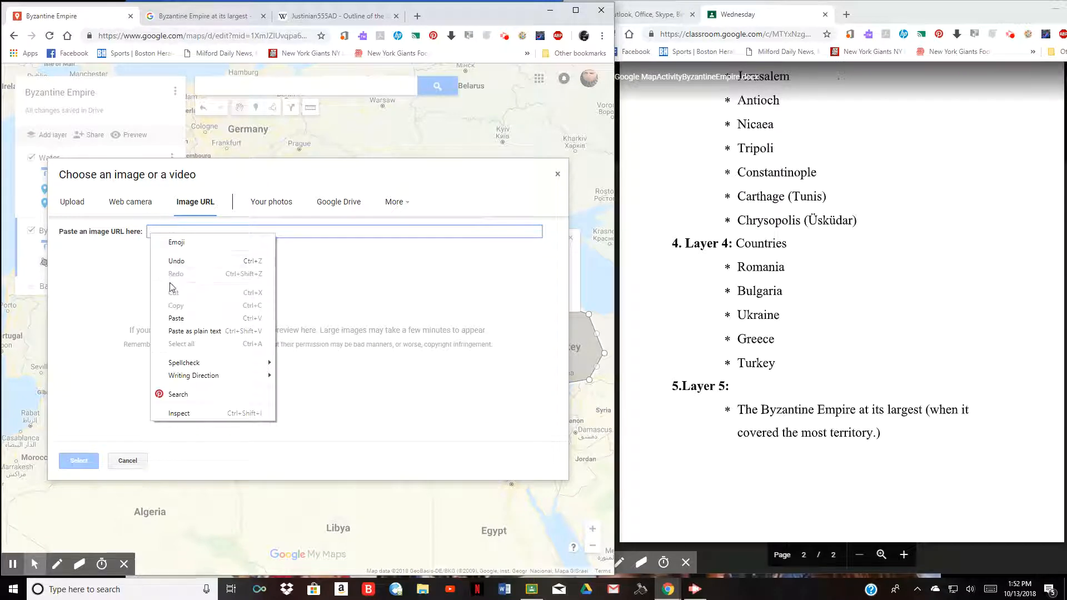
left_click(175, 318)
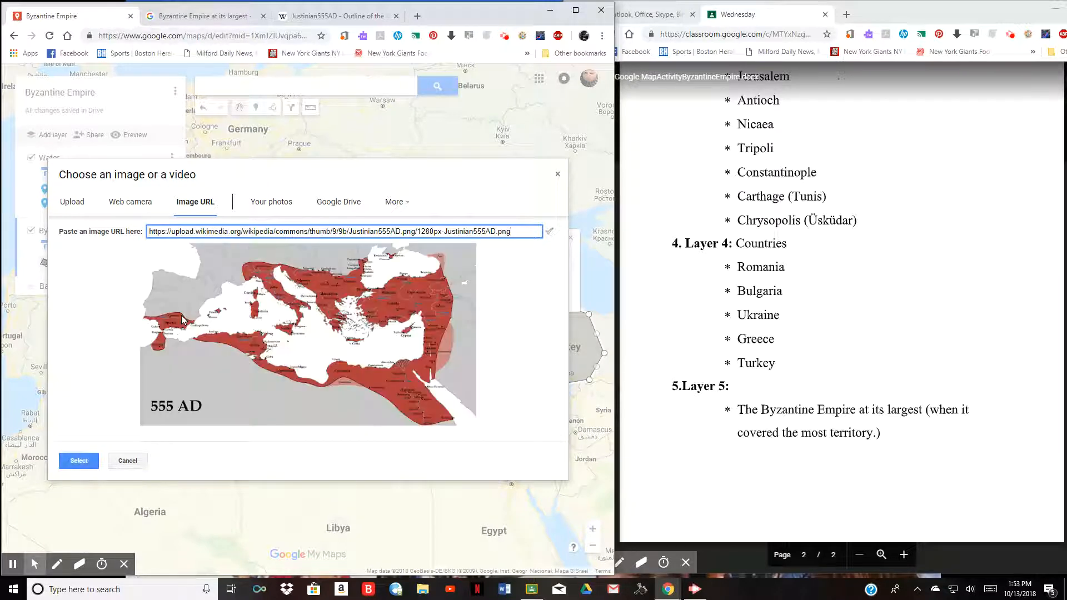
left_click(78, 460)
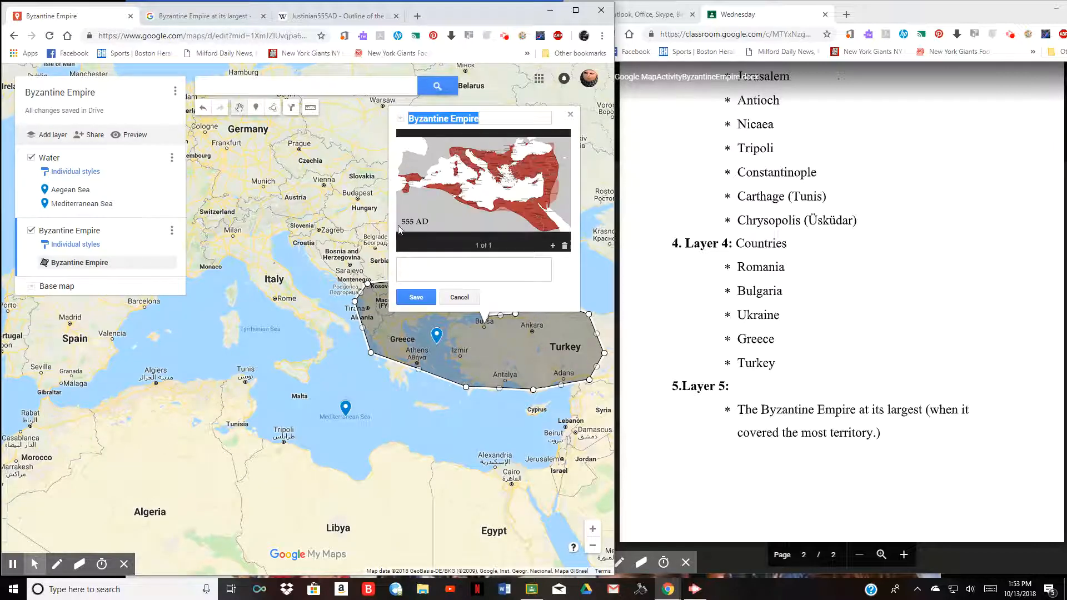
left_click(410, 267)
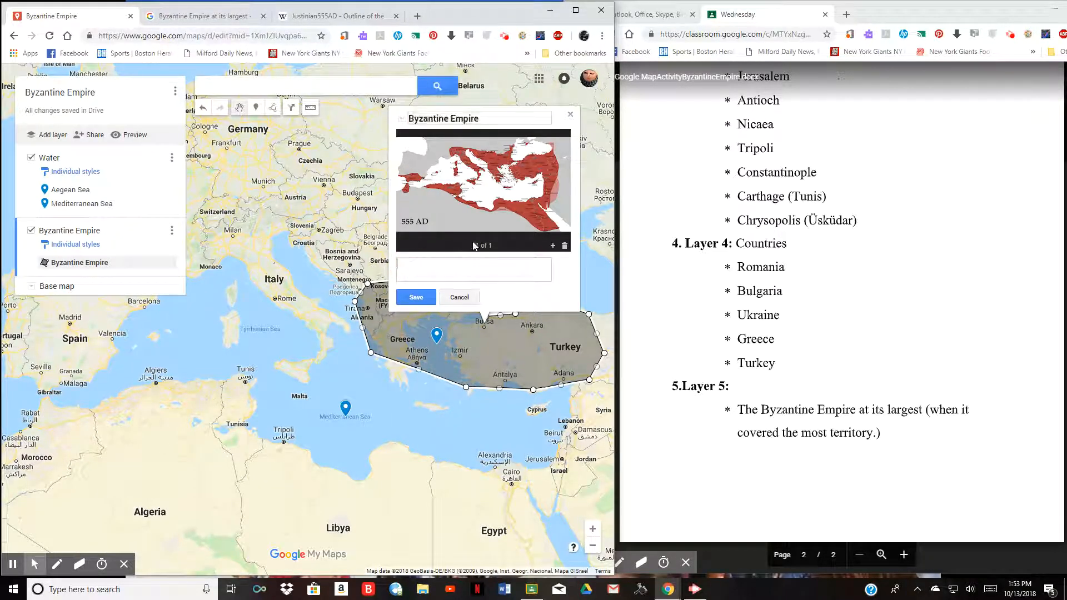
- Show the All web results for 'Byzantine Empire at its largest' and scroll through them
left_click(182, 12)
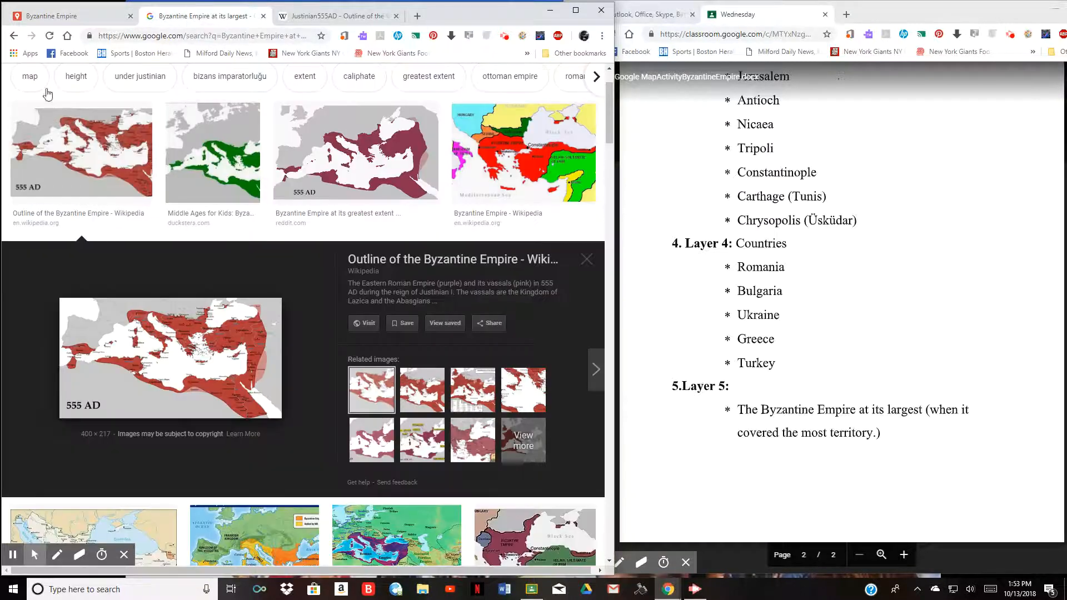
scroll(83, 111, "up", 2)
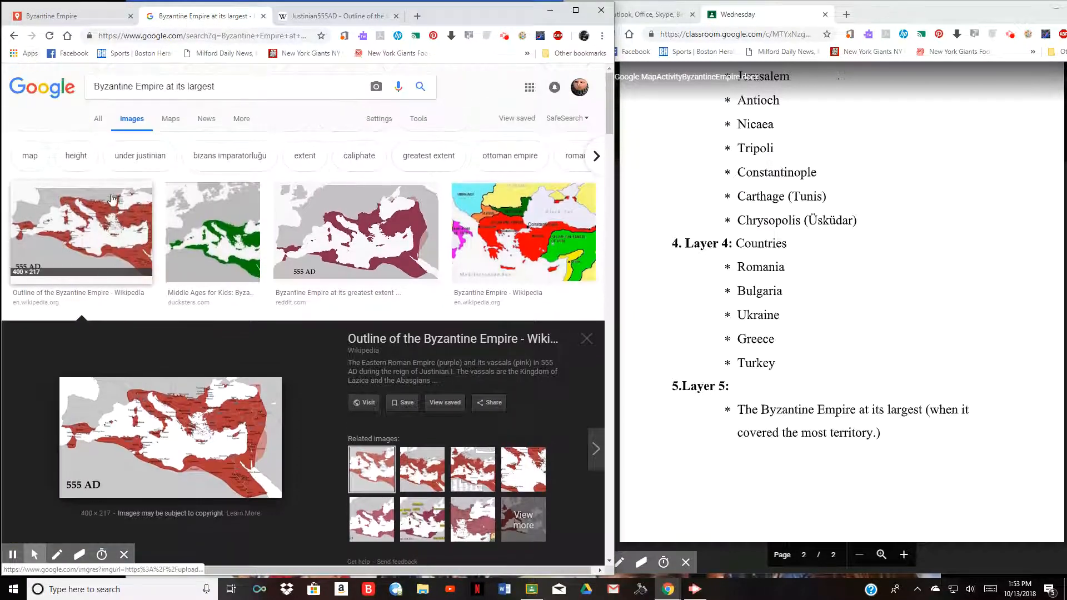
left_click(99, 120)
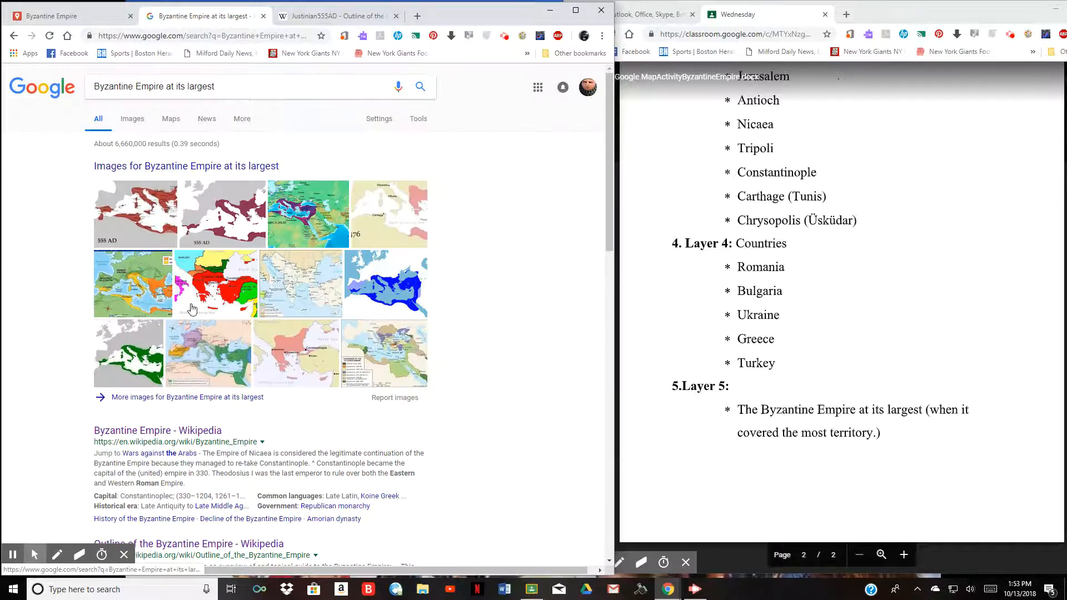
scroll(186, 311, "down", 1)
scroll(166, 355, "down", 3)
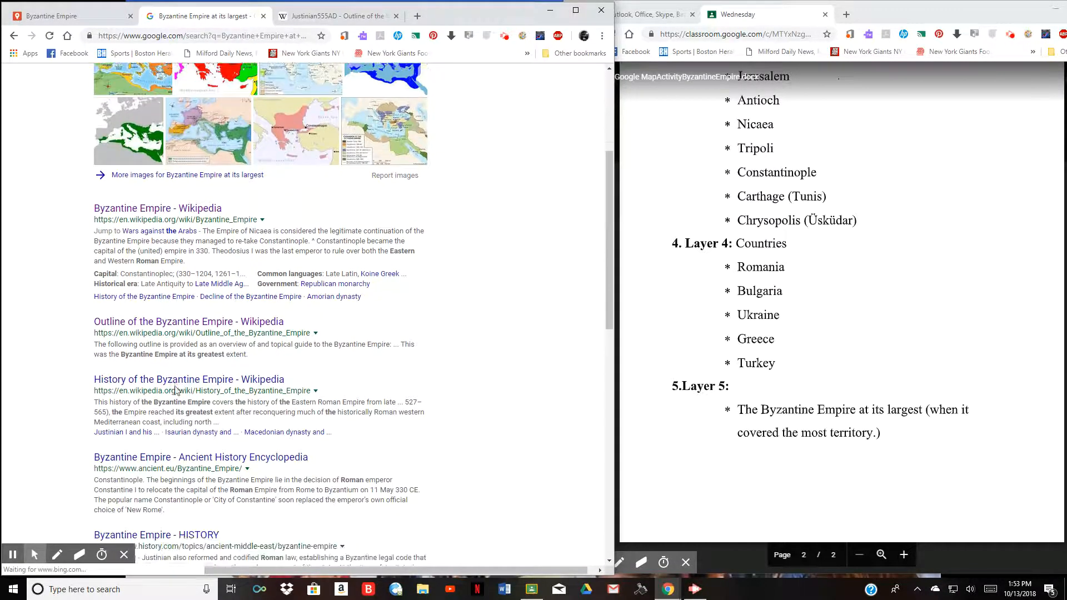
scroll(161, 357, "down", 1)
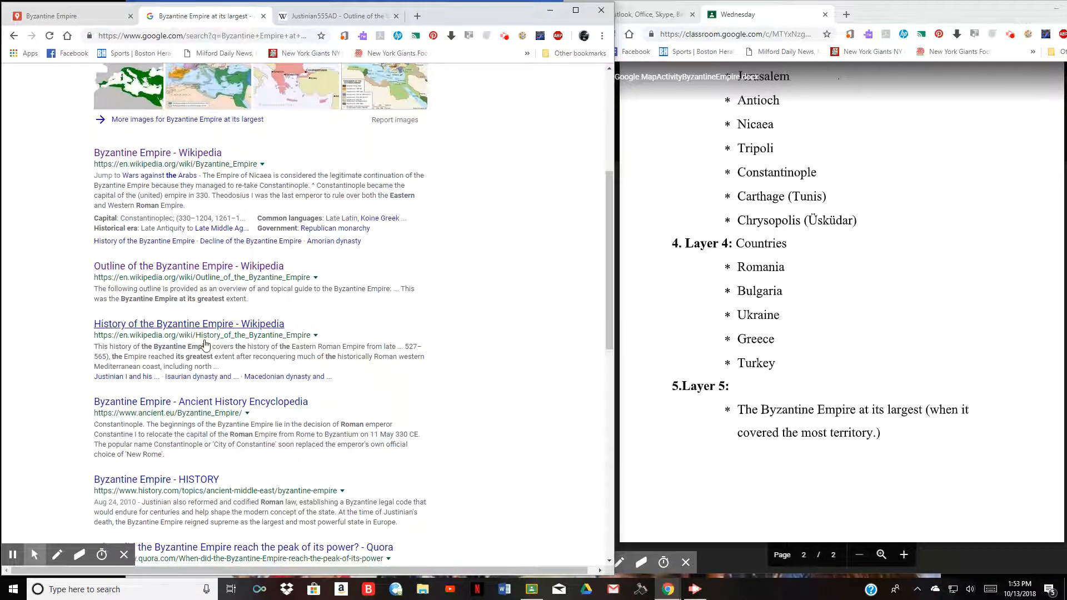
scroll(205, 345, "down", 1)
scroll(205, 345, "down", 2)
scroll(210, 311, "down", 1)
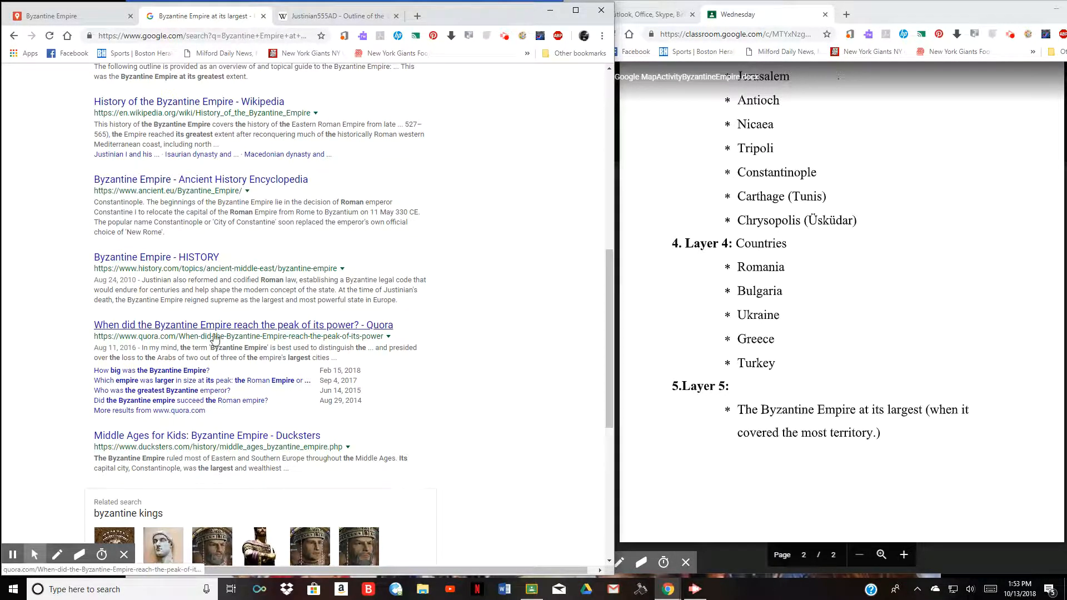
scroll(286, 329, "down", 1)
scroll(244, 317, "up", 4)
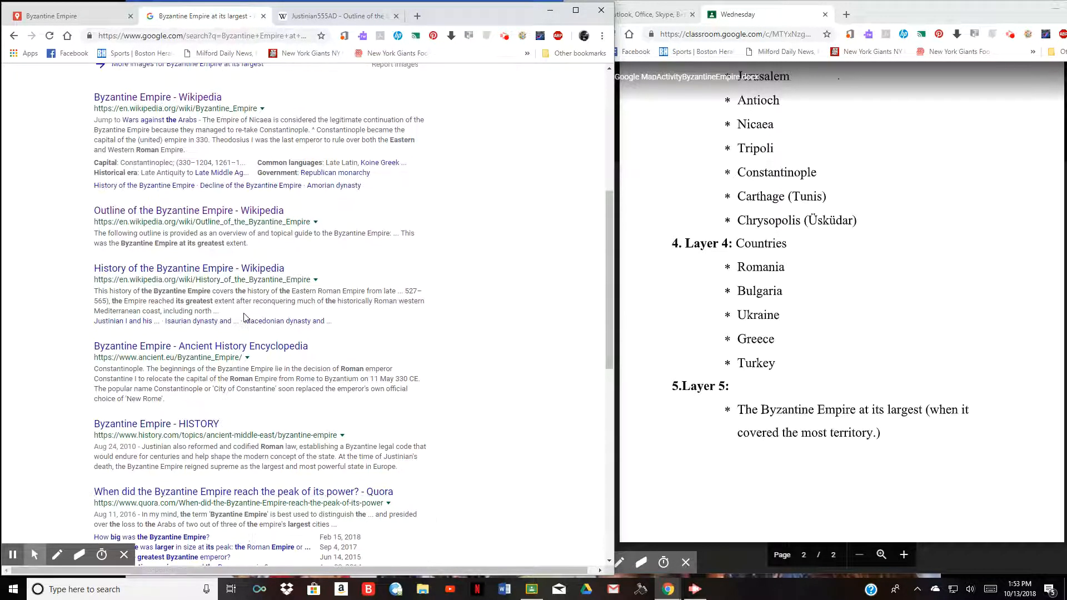
- Open History of the Byzantine Empire, jump to the Justinian I section, and copy its opening sentence
left_click(180, 268)
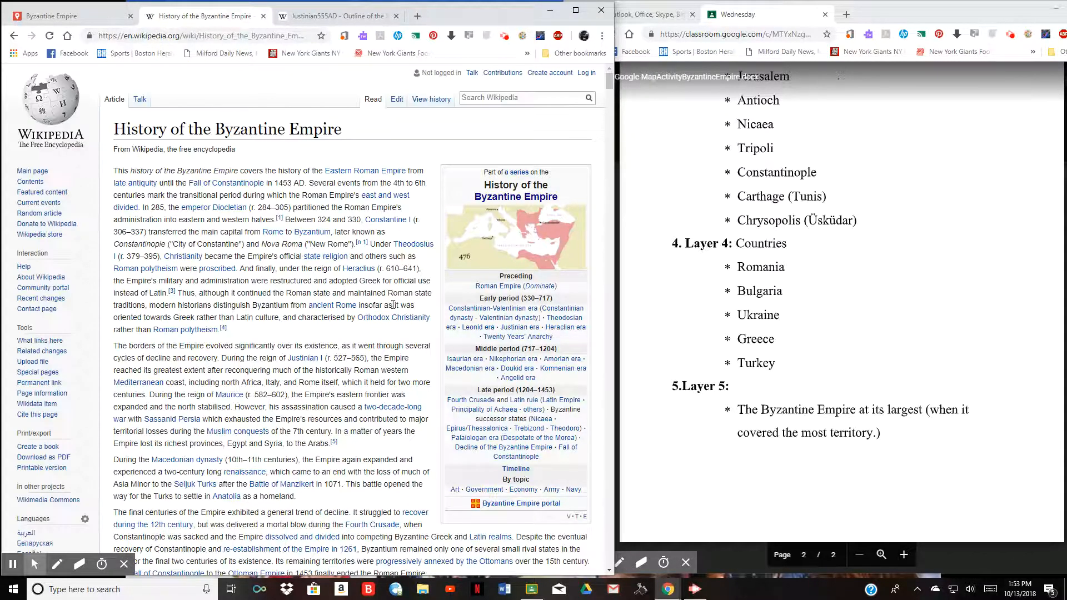
scroll(425, 263, "down", 5)
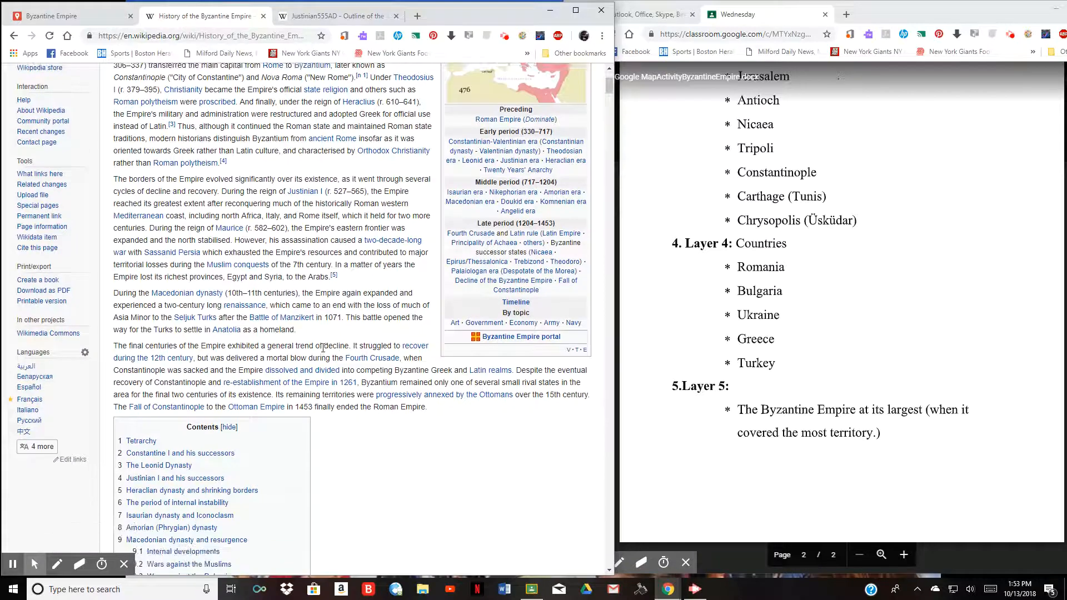
scroll(142, 348, "down", 1)
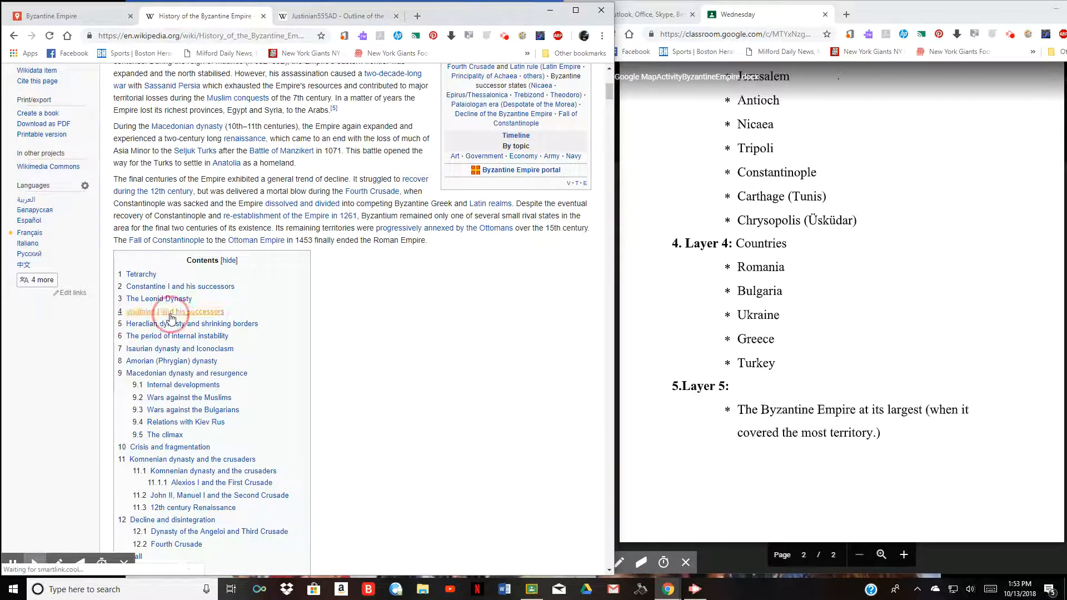
left_click(161, 312)
scroll(461, 303, "up", 2)
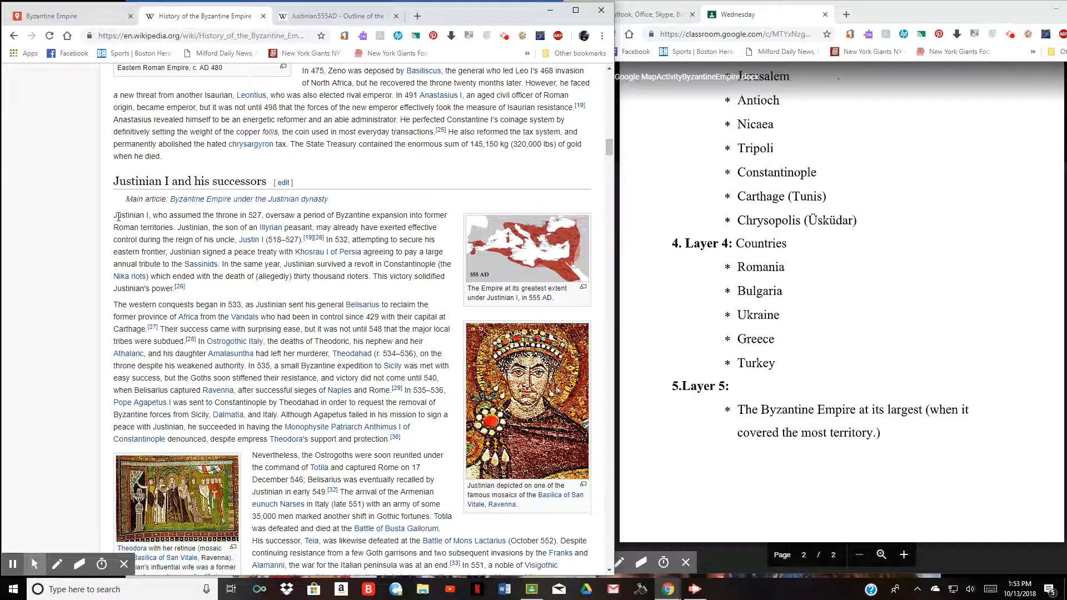
left_click_drag(114, 215, 174, 229)
right_click(145, 223)
- Copy the Justinian I sentence and save the Byzantine Empire polygon with its new image
left_click(164, 229)
left_click(71, 16)
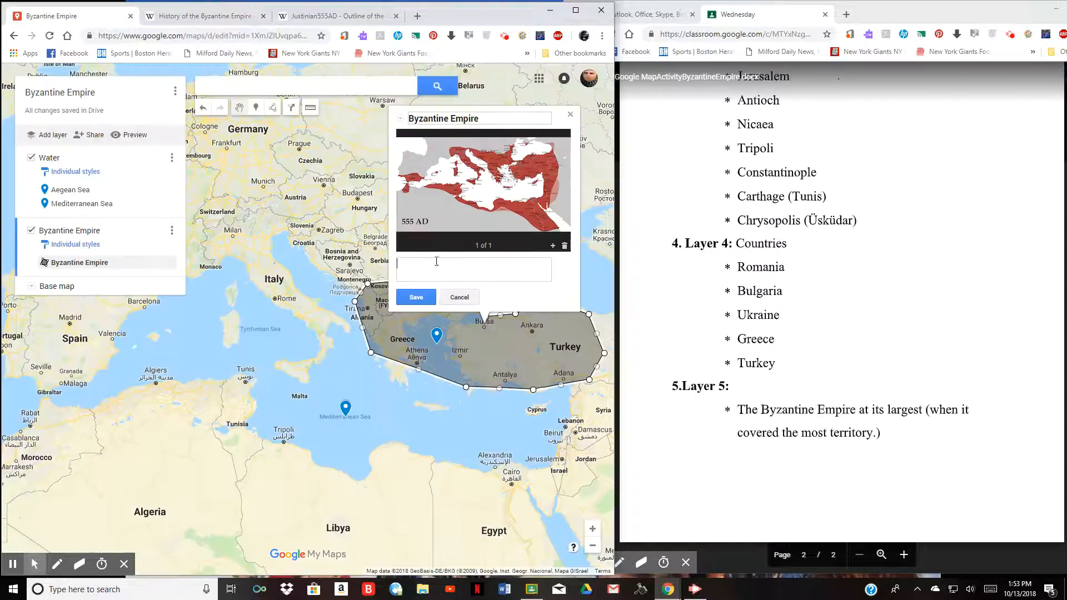
left_click(433, 296)
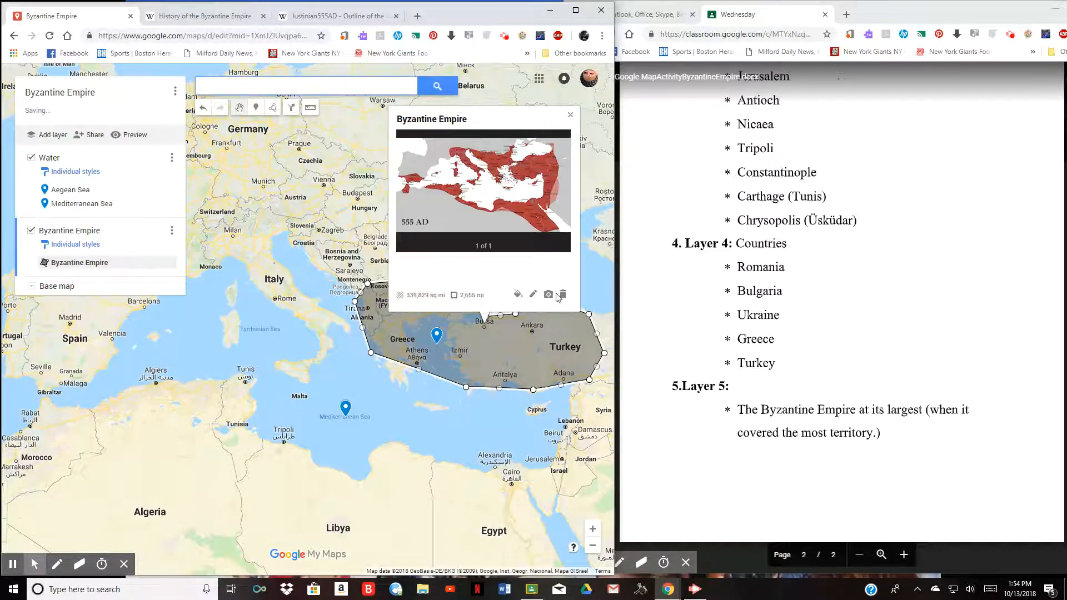
- Paste the Justinian I expansion sentence as the polygon's description, save it, and close the card
left_click(532, 294)
left_click(422, 269)
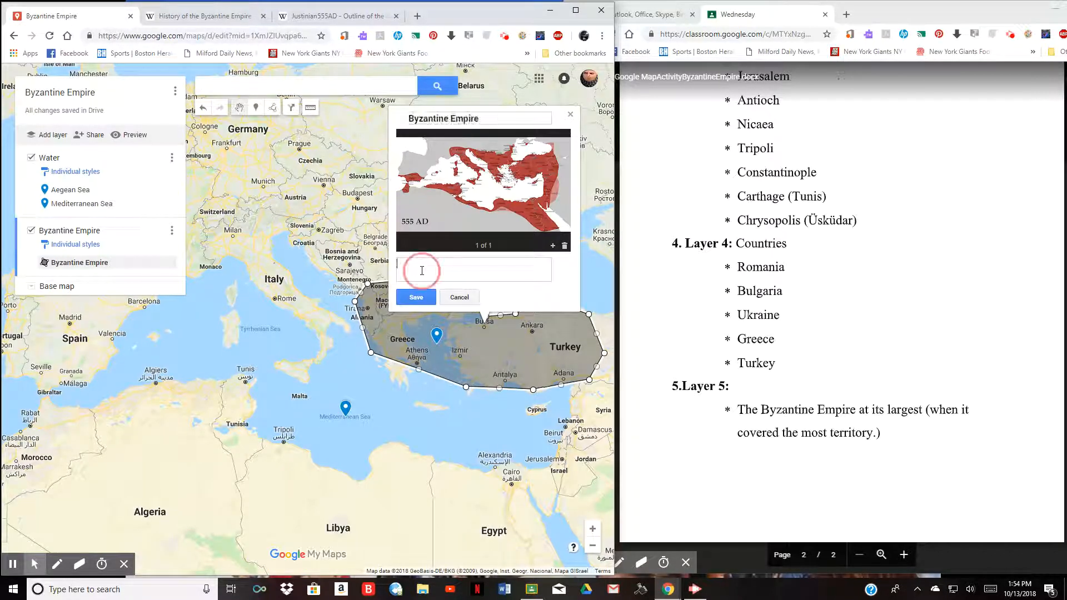
right_click(422, 268)
left_click(456, 357)
left_click(416, 297)
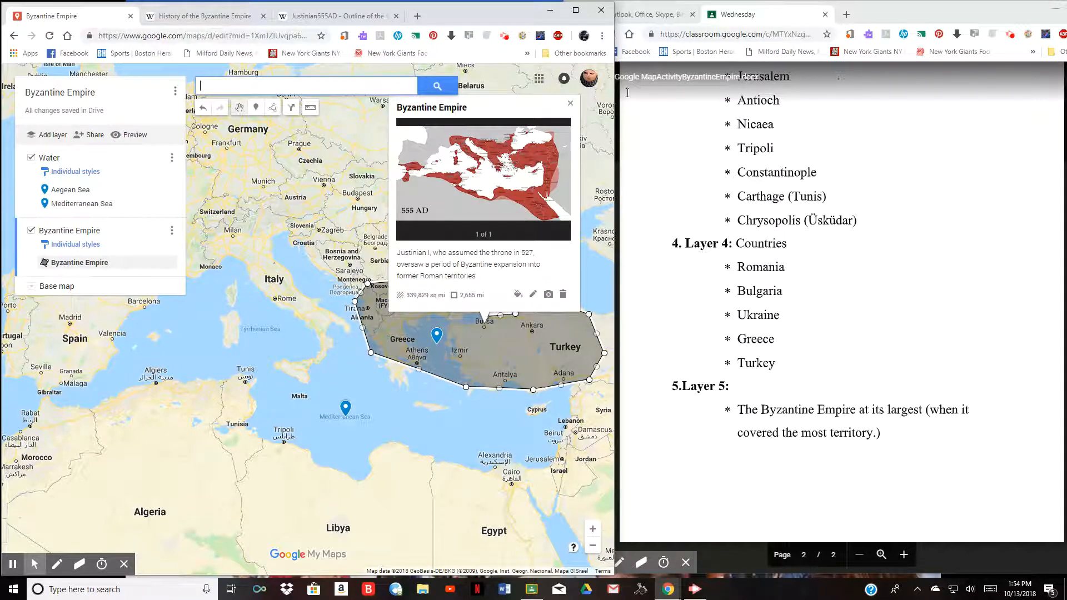
left_click(570, 103)
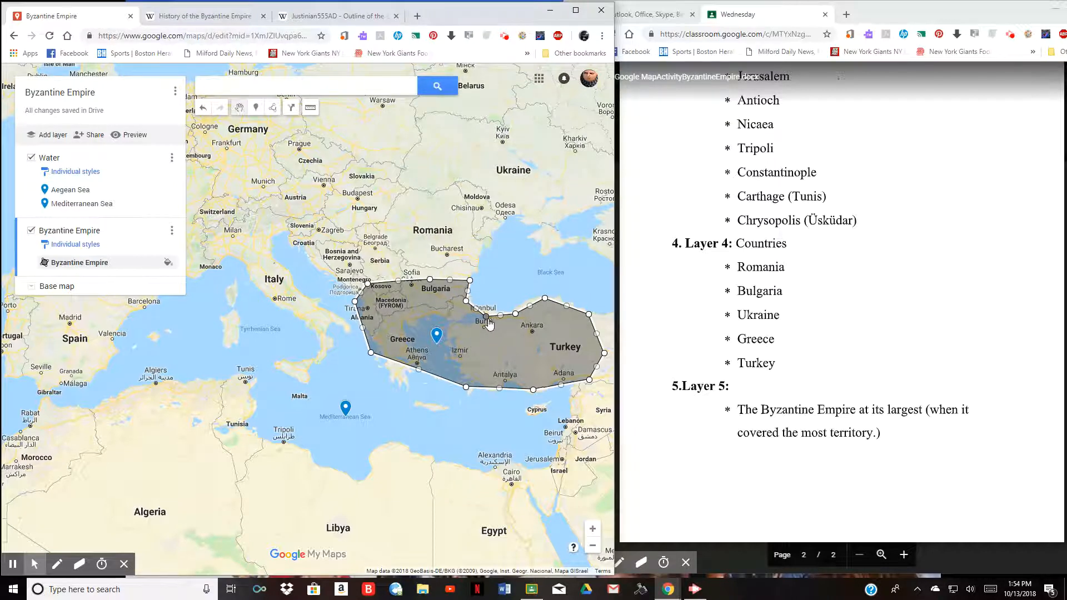
- Move the polygon's corners near and east of Bursa, and pull its southern edge toward Cyprus
mouse_move(487, 320)
left_mouse_down()
mouse_move(497, 304)
mouse_move(486, 316)
left_mouse_up()
left_click_drag(565, 304, 554, 298)
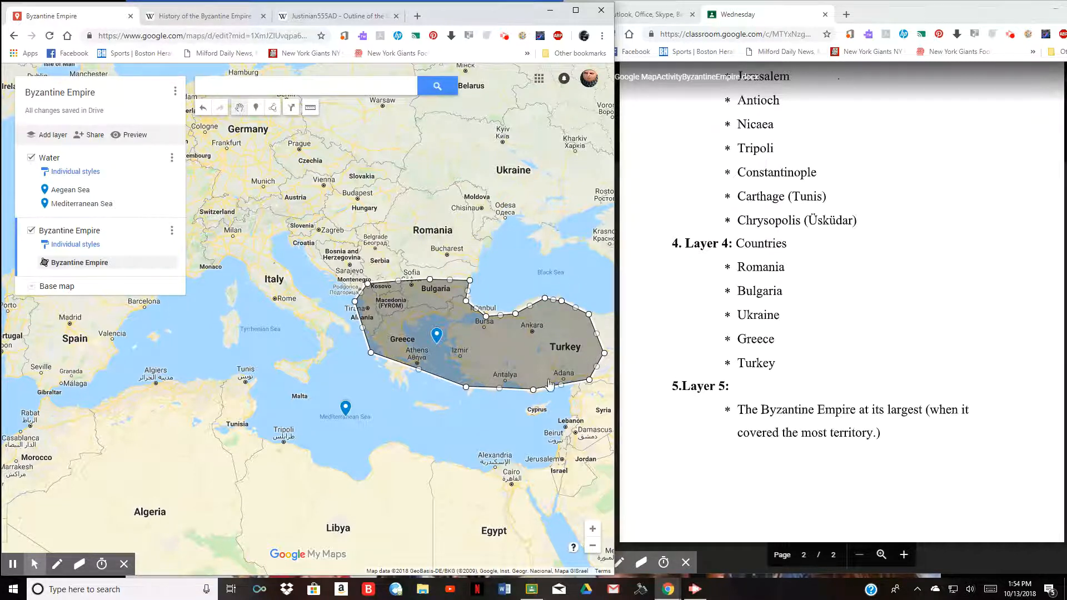
left_click(535, 390)
left_click_drag(535, 389, 533, 396)
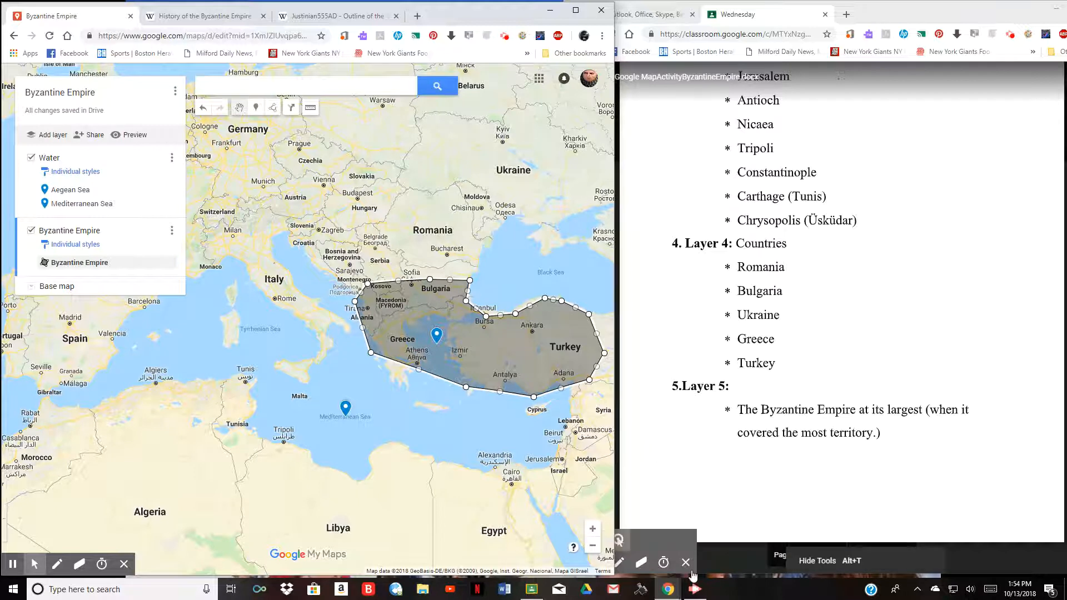
mouse_move(692, 587)
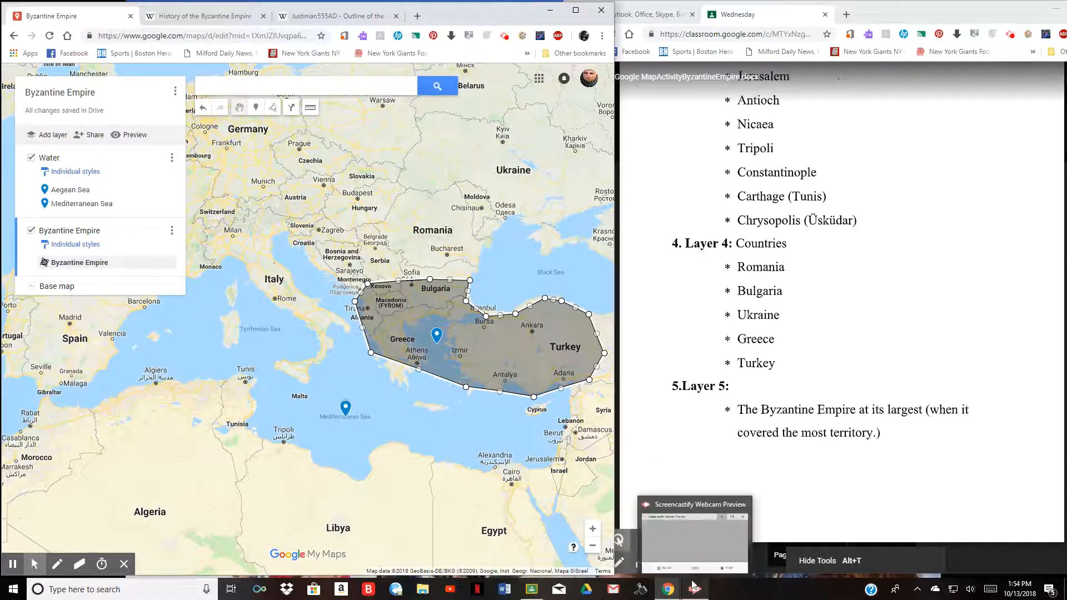